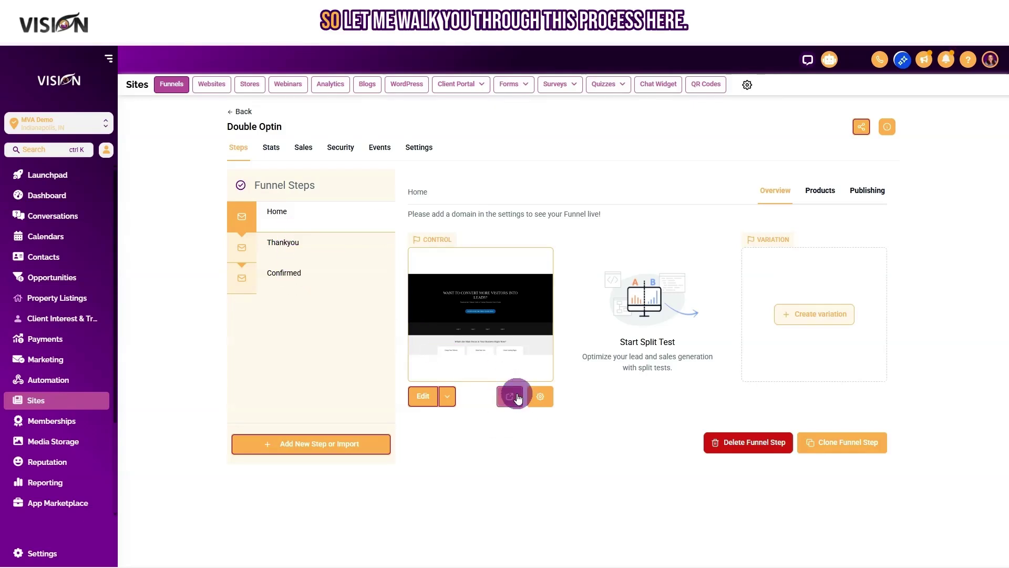
# Step: Open the funnel's Home page in the editor and check the button action of Download the Free Guide Now
pyautogui.click(445, 396)
pyautogui.click(448, 372)
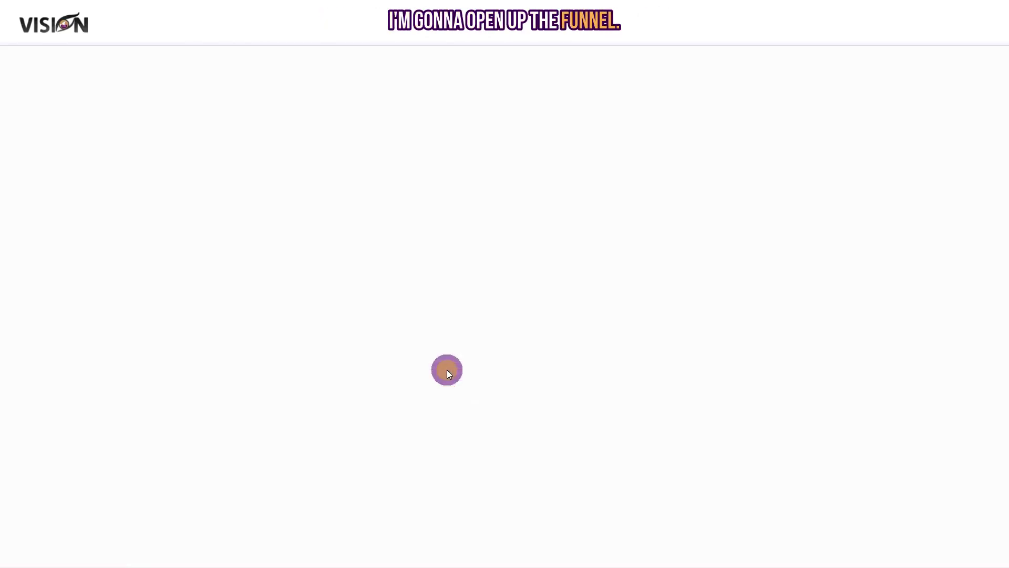
pyautogui.scroll(-3, 710, 258)
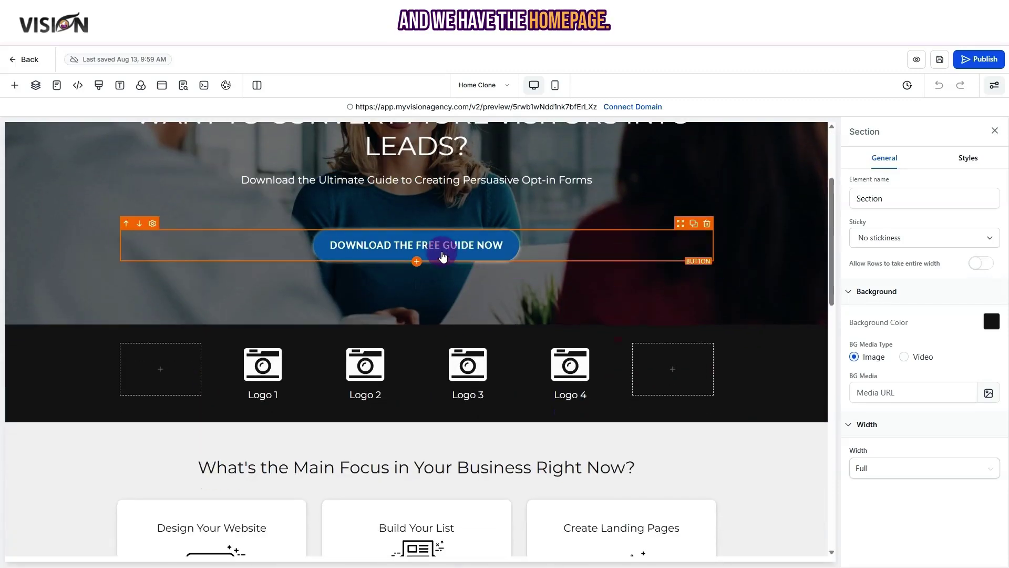
pyautogui.click(435, 255)
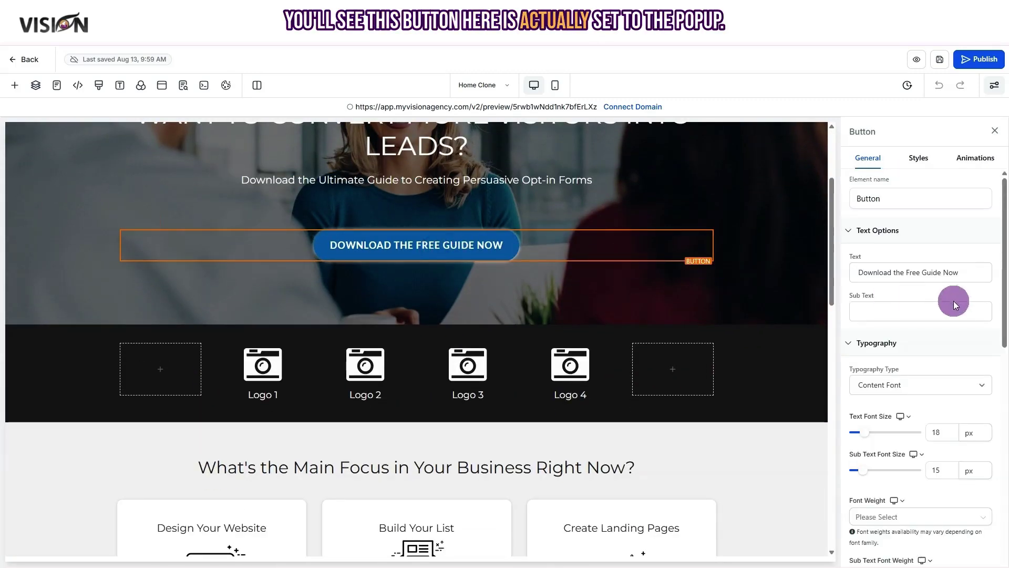
pyautogui.scroll(-6, 959, 341)
pyautogui.scroll(-4, 957, 390)
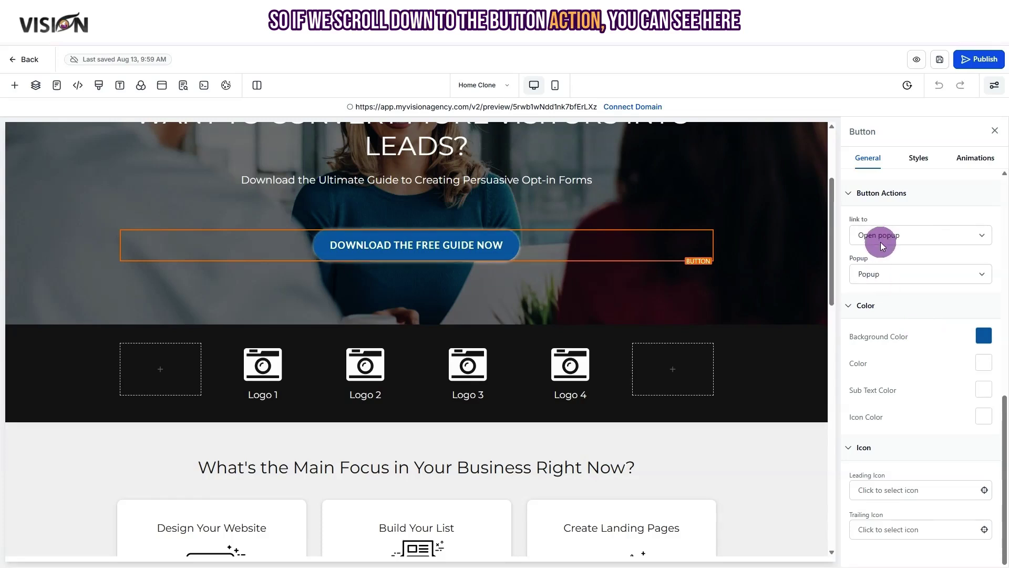
# Step: Open the Home page's popup for editing and check the redirect action of its form
pyautogui.click(162, 97)
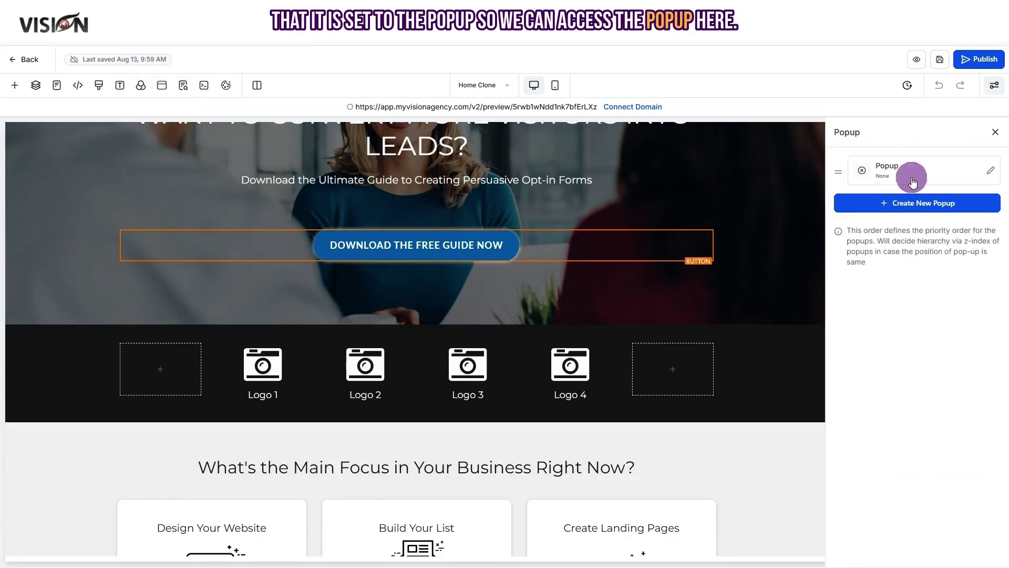
pyautogui.click(990, 170)
pyautogui.click(411, 346)
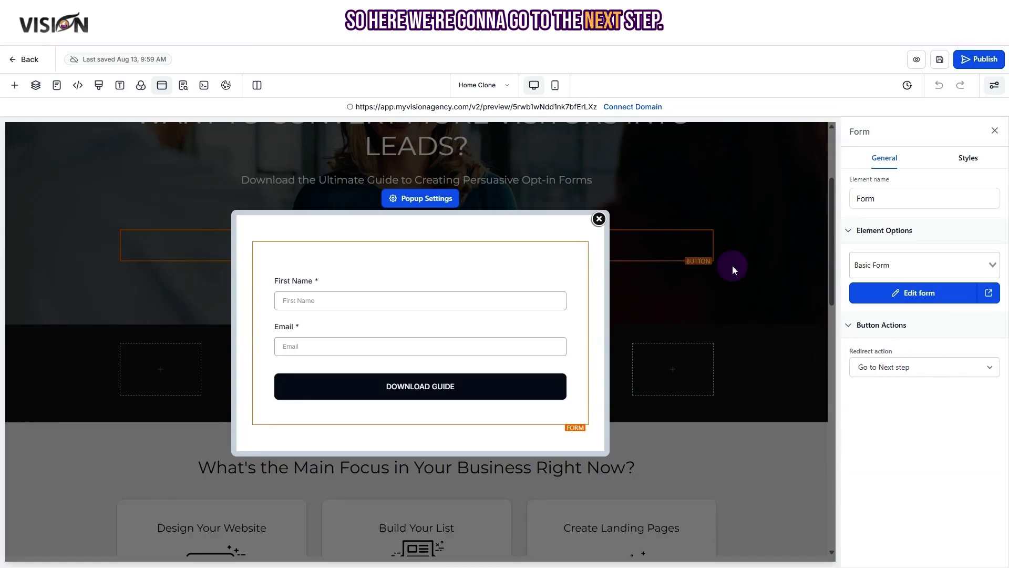
# Step: View the funnel's Thankyou page, and open the Confirmed page in the editor
pyautogui.click(477, 92)
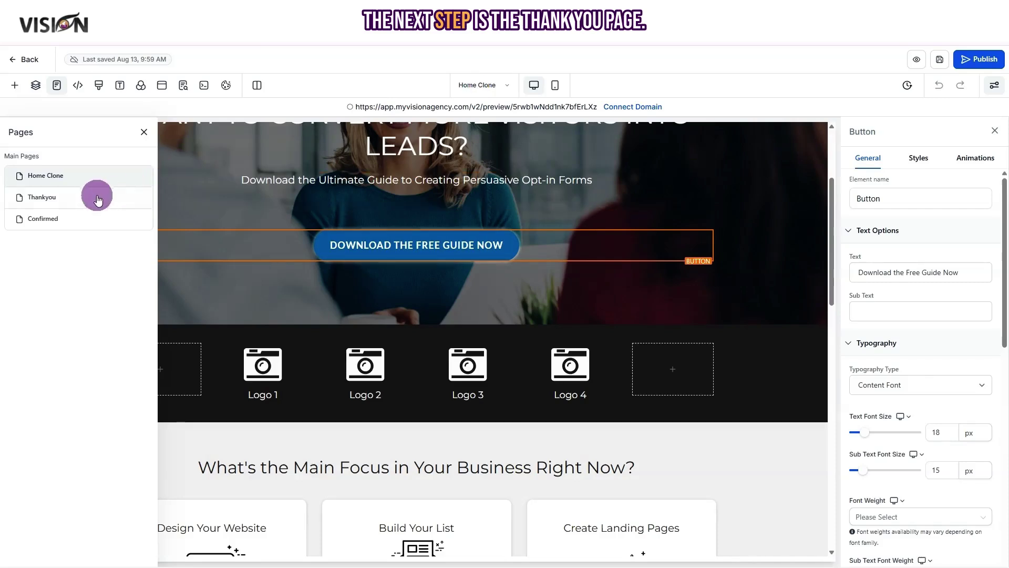
pyautogui.click(76, 194)
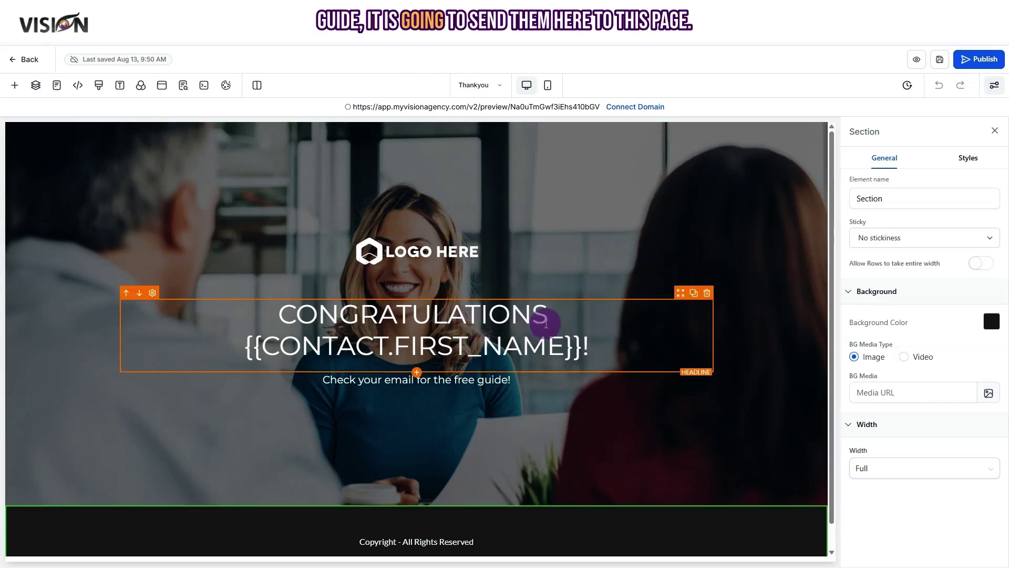
pyautogui.click(476, 84)
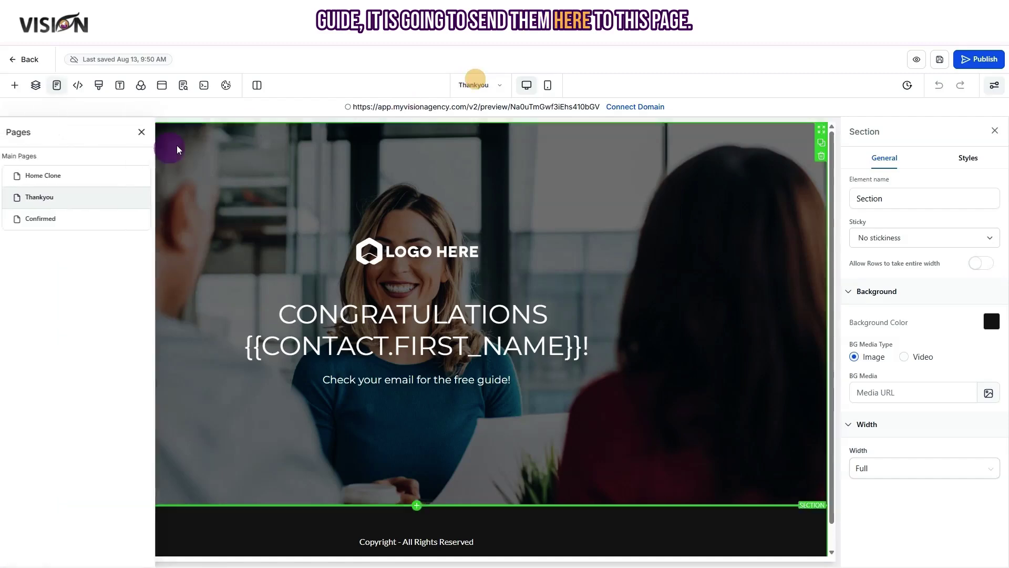
pyautogui.click(72, 221)
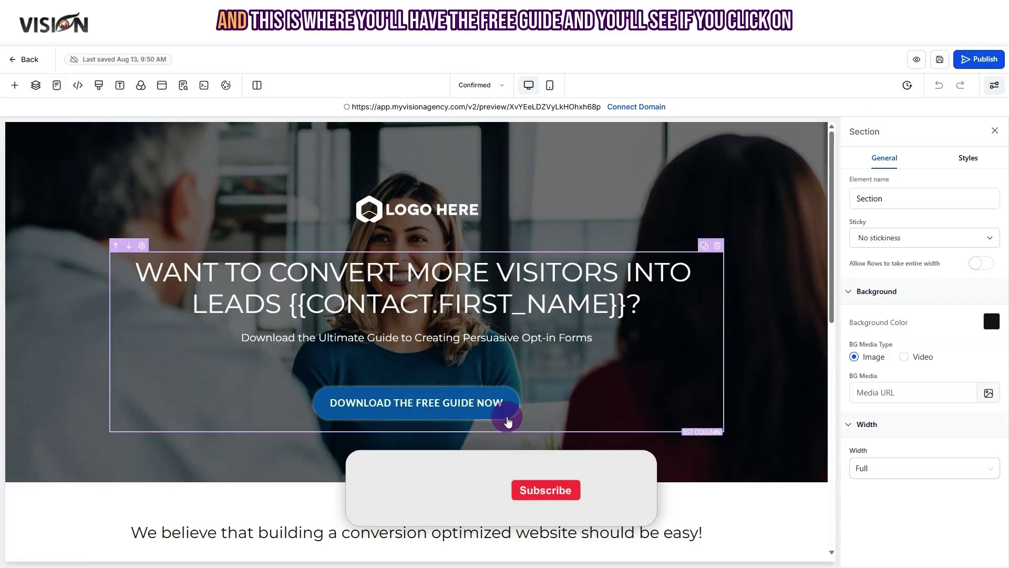
# Step: Set the link action of the Confirmed page's Download the Free Guide Now button to Download File
pyautogui.click(455, 418)
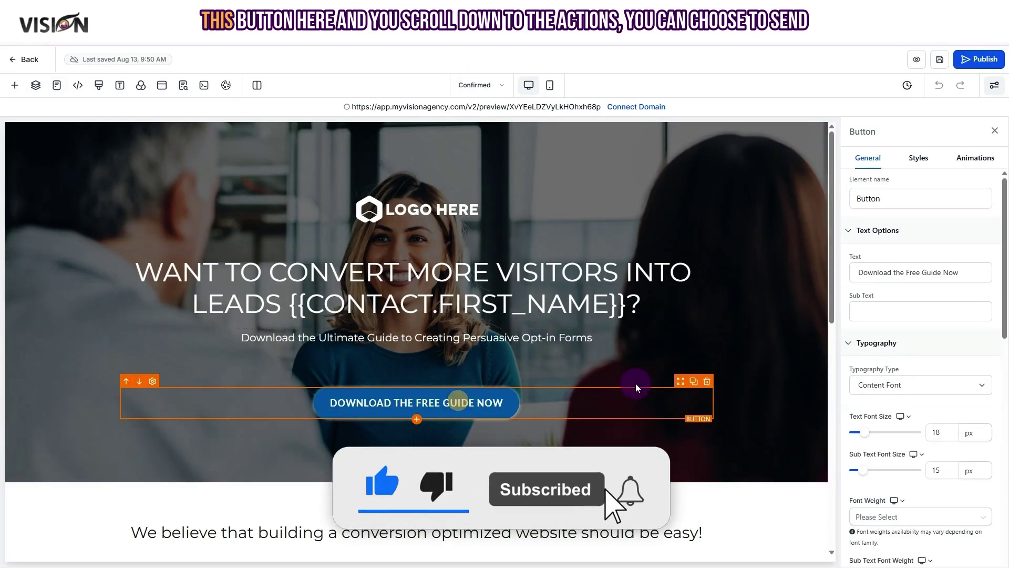
pyautogui.scroll(-5, 923, 329)
pyautogui.scroll(-6, 924, 334)
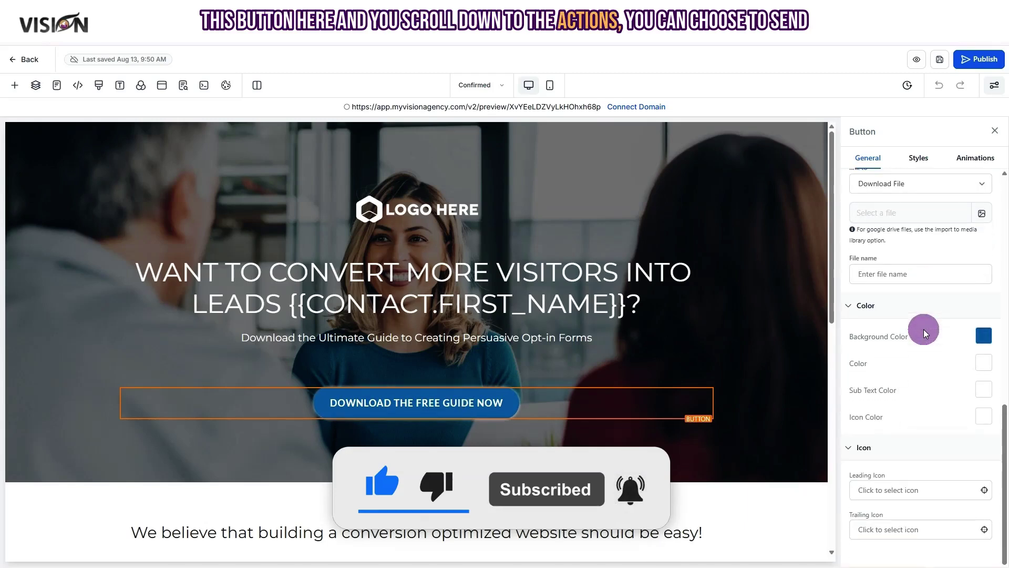
pyautogui.scroll(2, 894, 315)
pyautogui.click(862, 293)
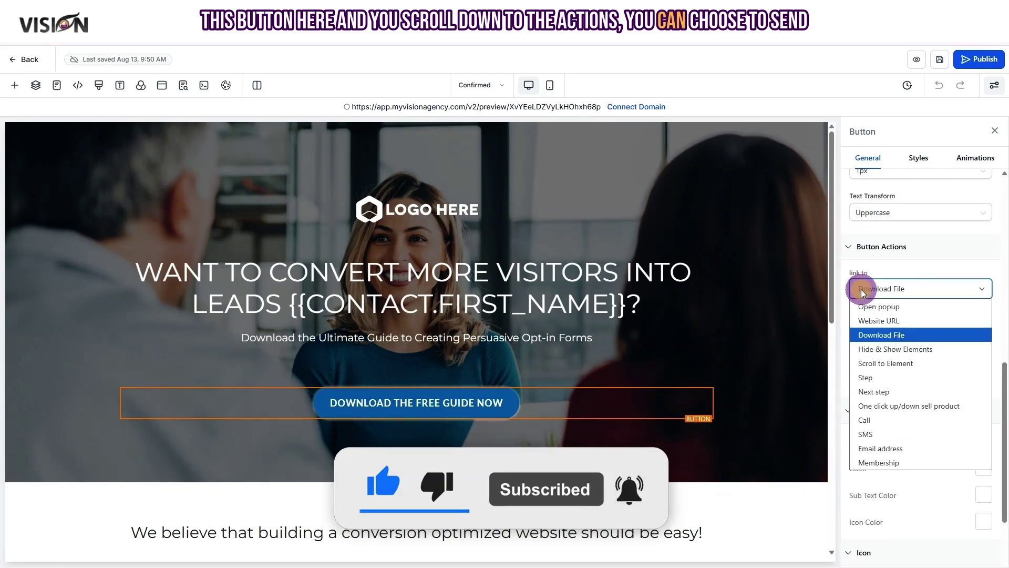
pyautogui.click(878, 335)
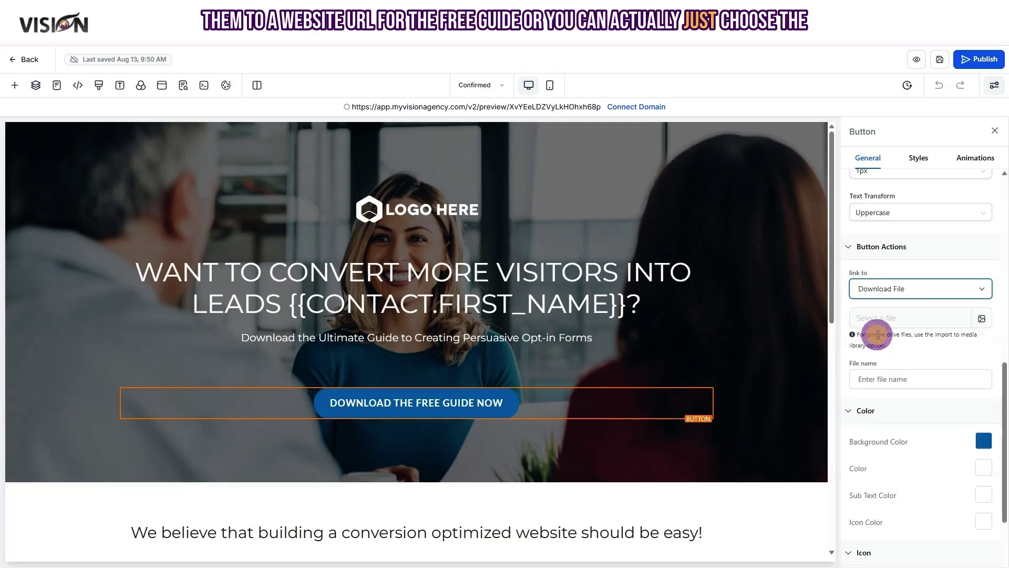
# Step: View the media storage files available for the button's download, and close it without choosing a file
pyautogui.click(988, 319)
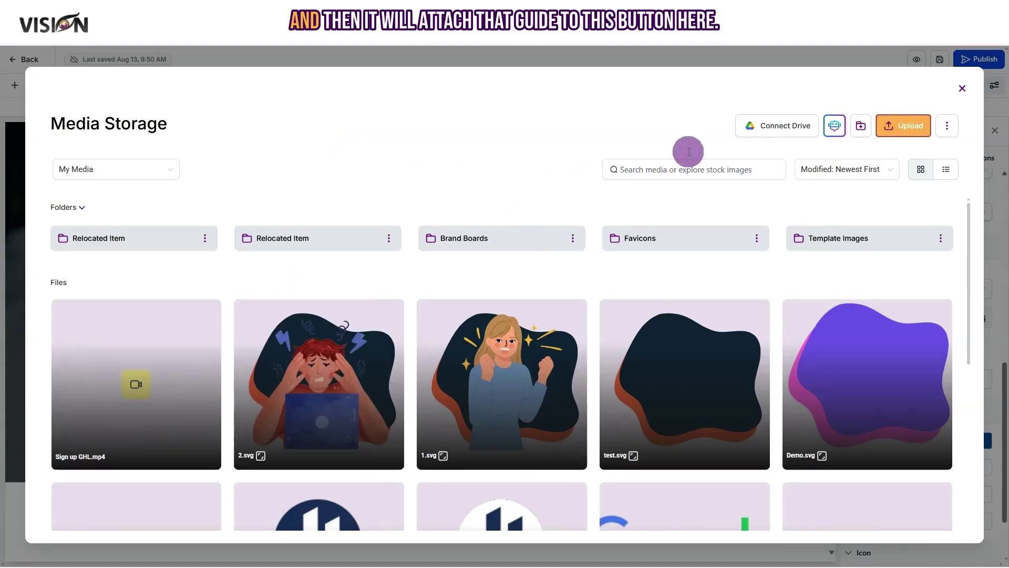
pyautogui.click(962, 92)
pyautogui.click(467, 409)
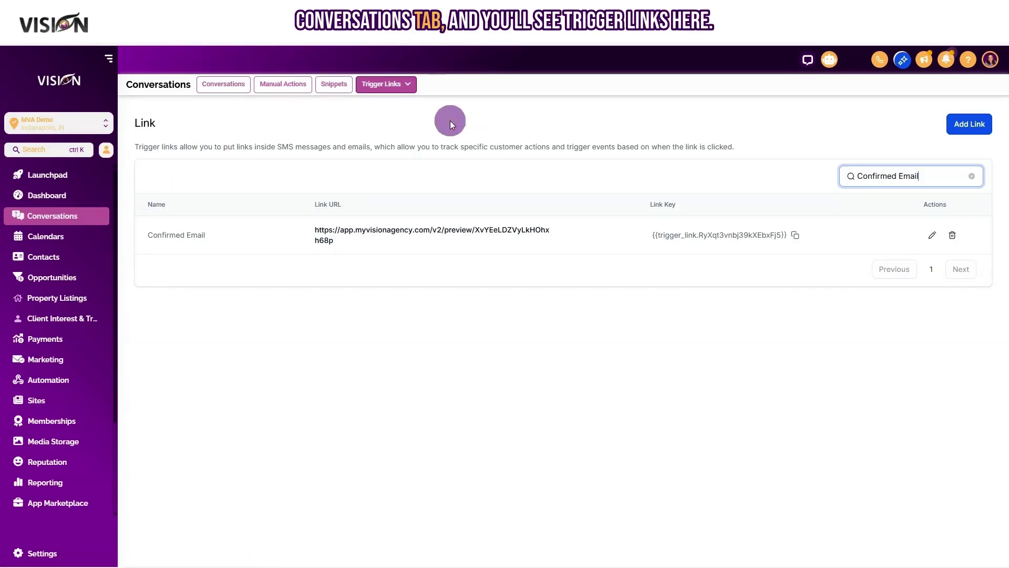
pyautogui.moveTo(405, 87)
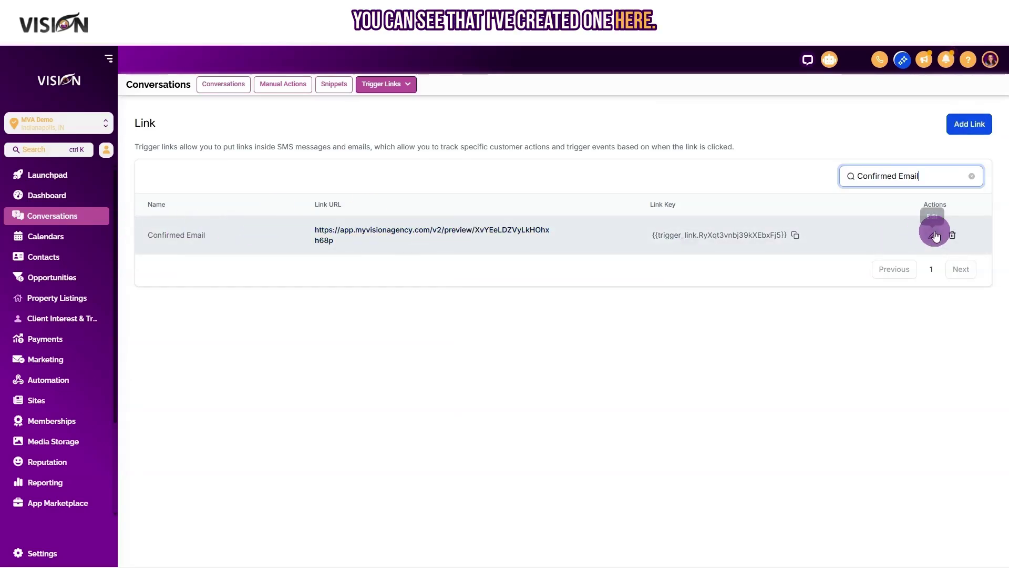
pyautogui.click(960, 126)
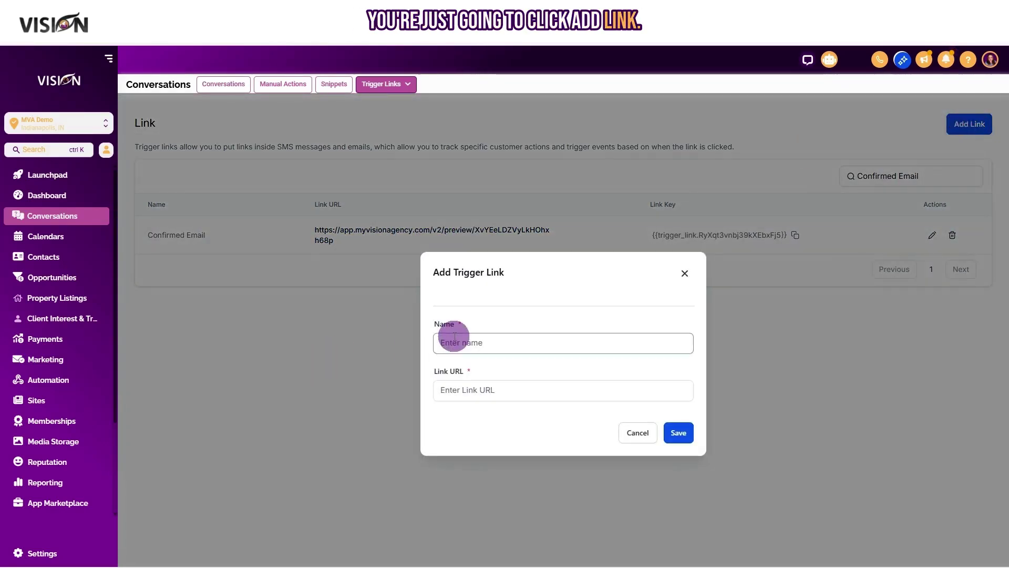
pyautogui.click(483, 342)
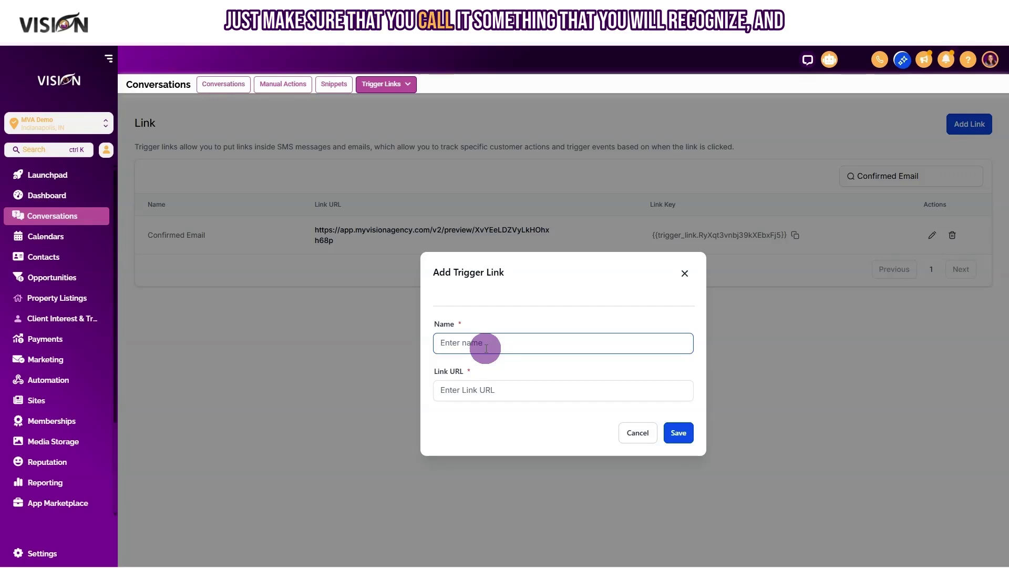
pyautogui.click(436, 392)
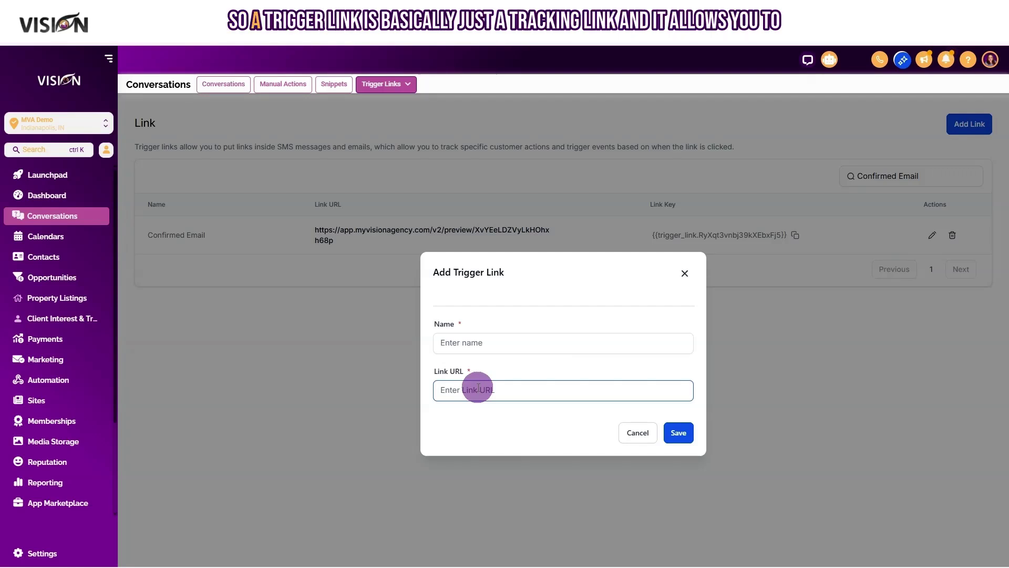
pyautogui.click(522, 295)
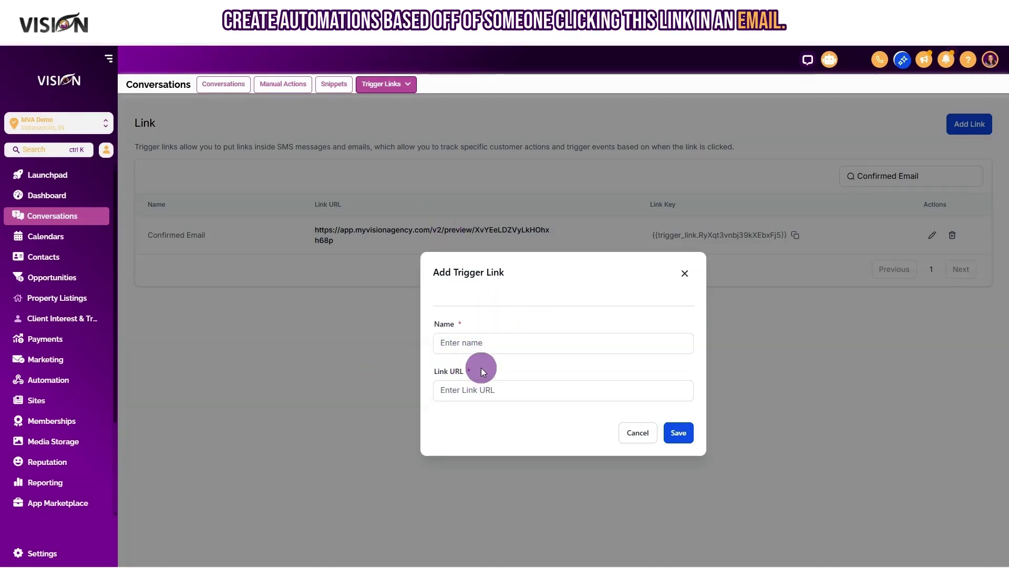
pyautogui.click(685, 272)
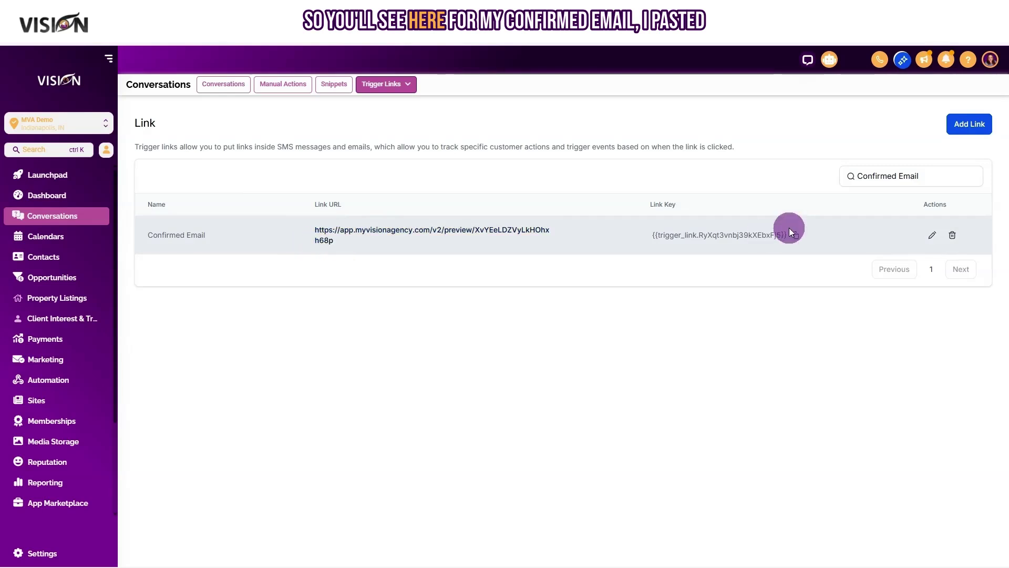
# Step: Open the Confirmed Email trigger link for editing and examine its link URL
pyautogui.click(932, 235)
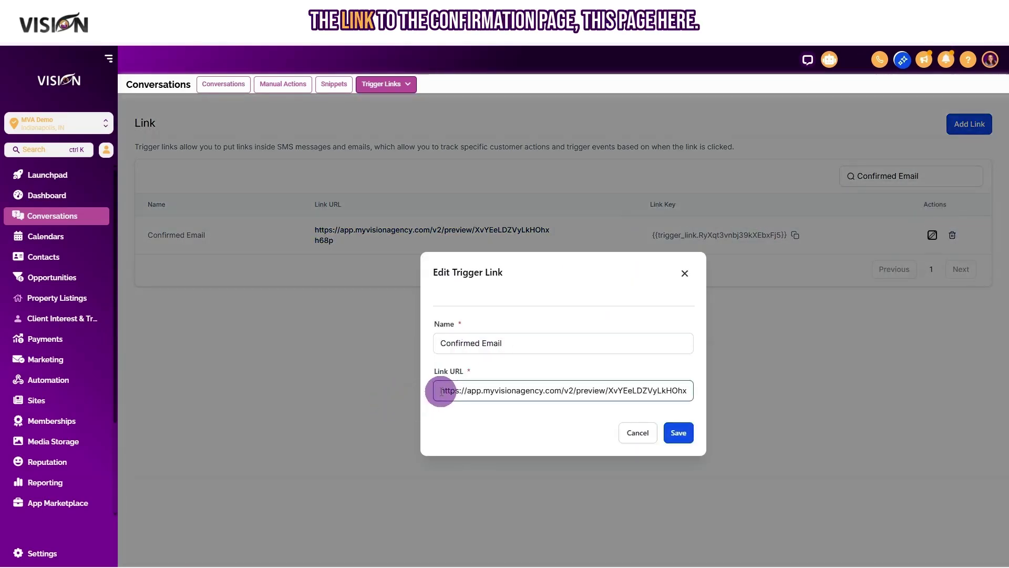
pyautogui.moveTo(434, 390); pyautogui.dragTo(709, 387)
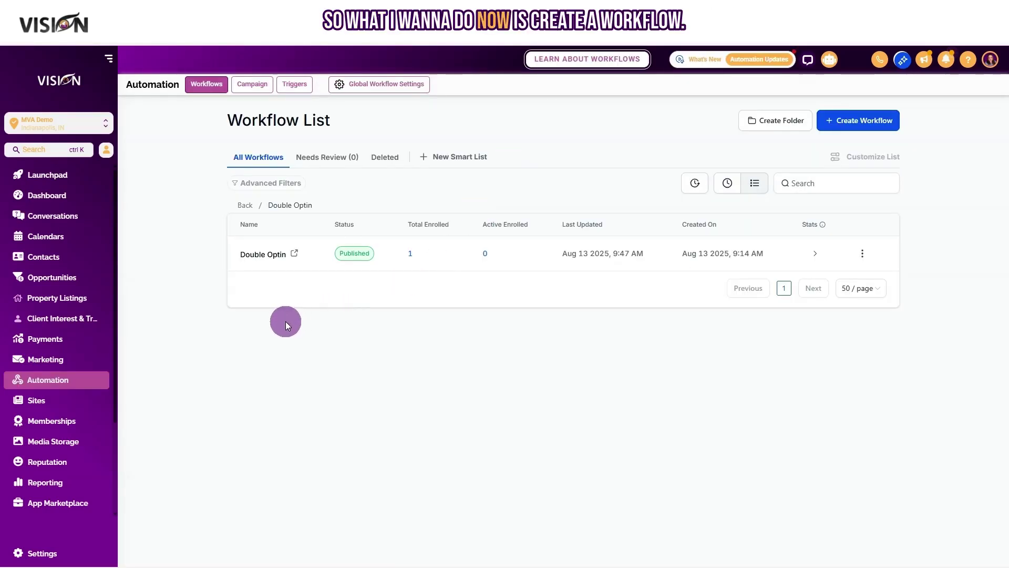
# Step: Open the Double Optin workflow and save its Form Submitted trigger with the form filter set to Basic Form
pyautogui.click(265, 255)
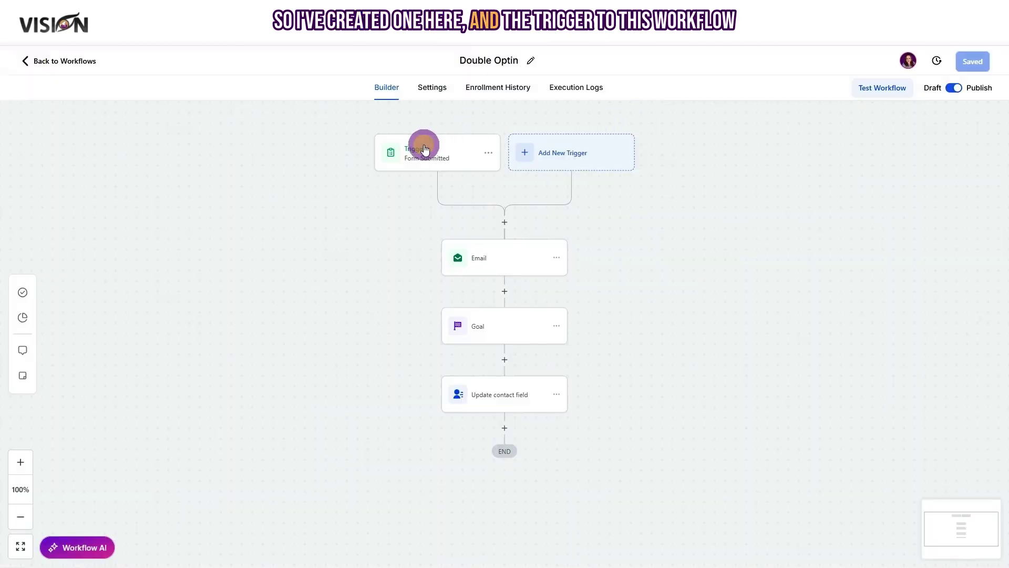
pyautogui.click(424, 149)
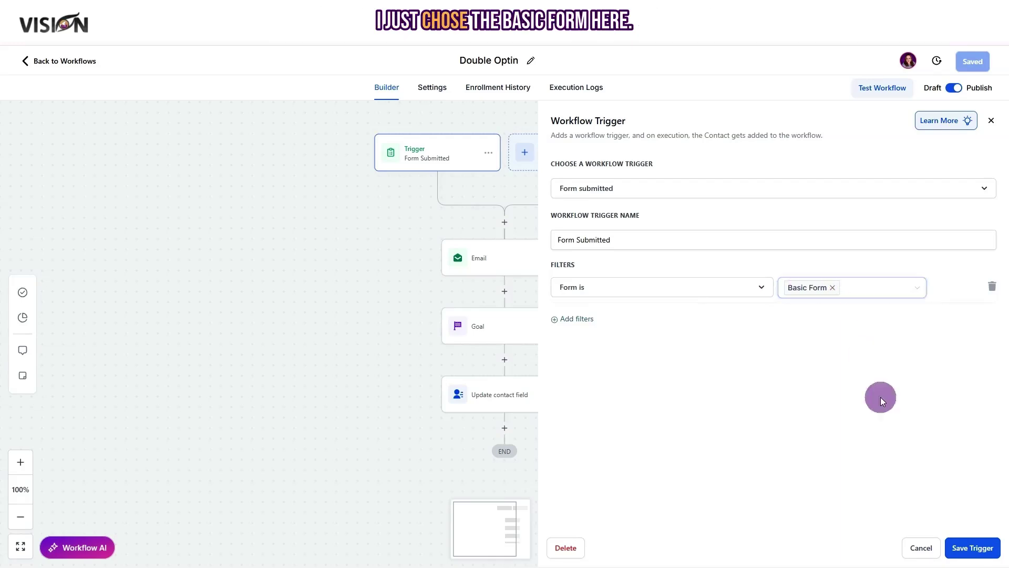
pyautogui.click(972, 547)
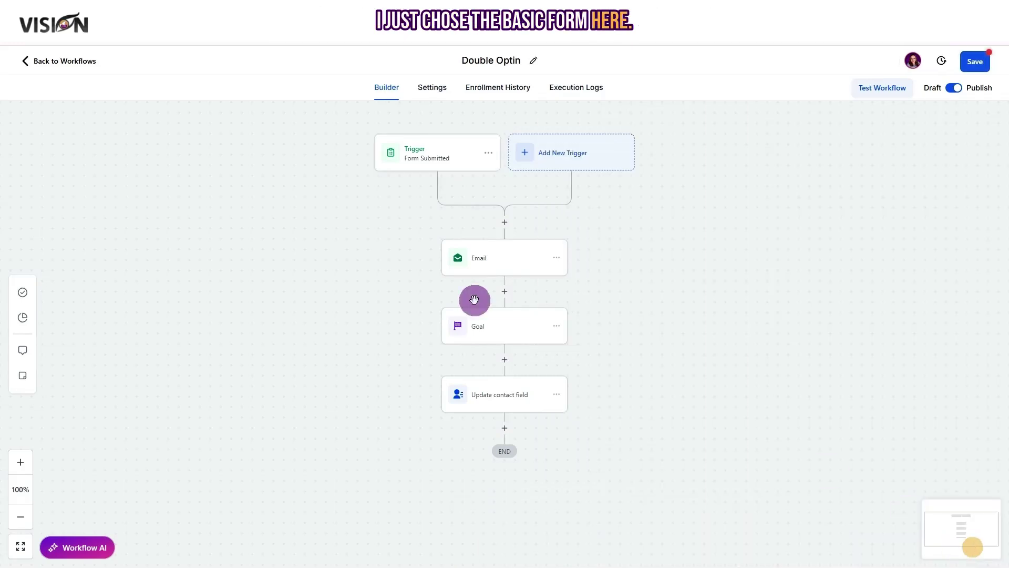
# Step: Delete the trigger link code from the message of the workflow's Email action
pyautogui.click(505, 256)
pyautogui.scroll(-5, 863, 333)
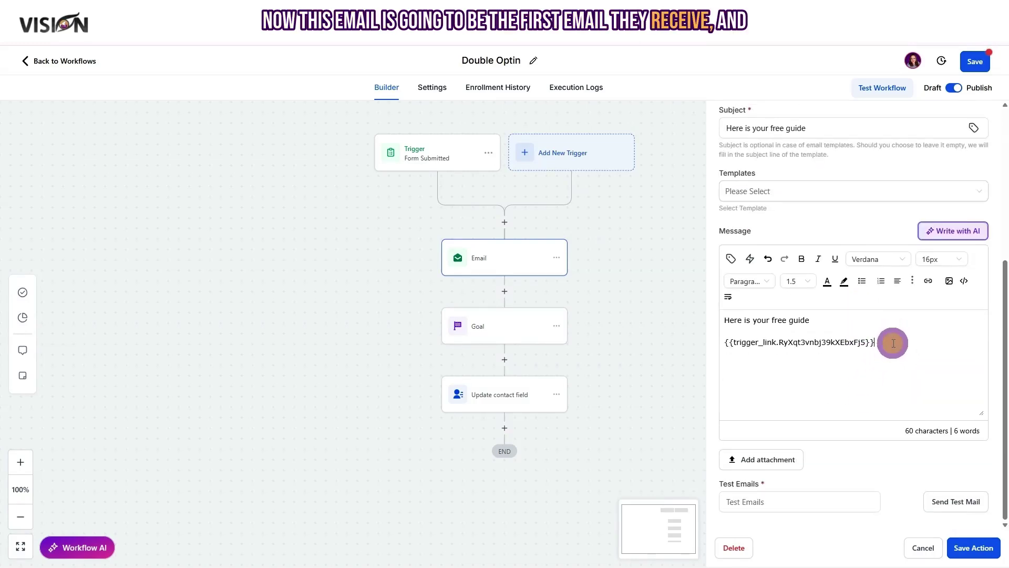
pyautogui.moveTo(892, 341); pyautogui.dragTo(720, 348)
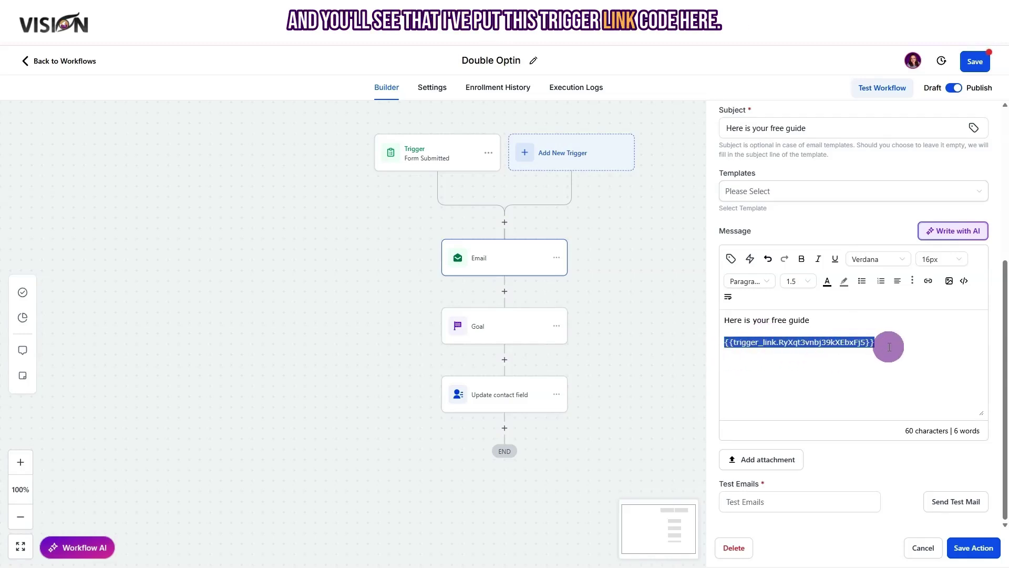
pyautogui.moveTo(889, 347); pyautogui.dragTo(716, 356)
pyautogui.press('BackSpace')
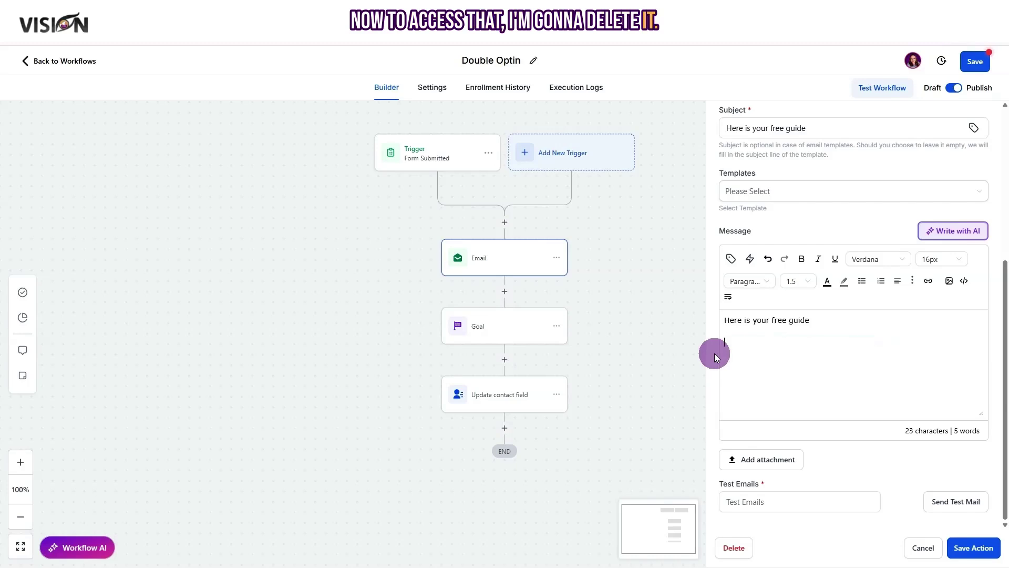
# Step: Insert the Confirmed Email trigger link below "Here is your free guide" in the email message and save the action
pyautogui.click(750, 260)
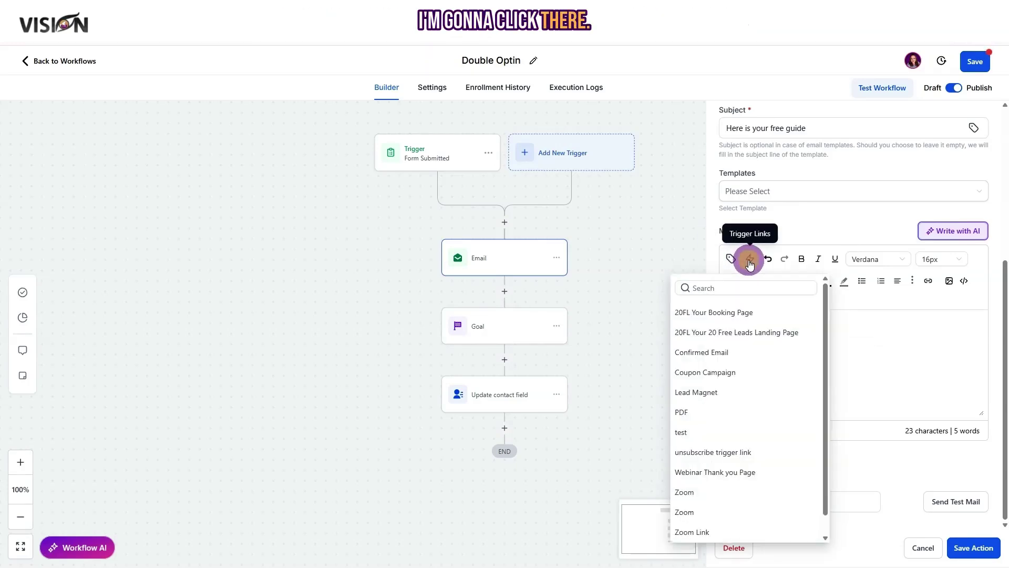
pyautogui.click(737, 289)
pyautogui.write('conf')
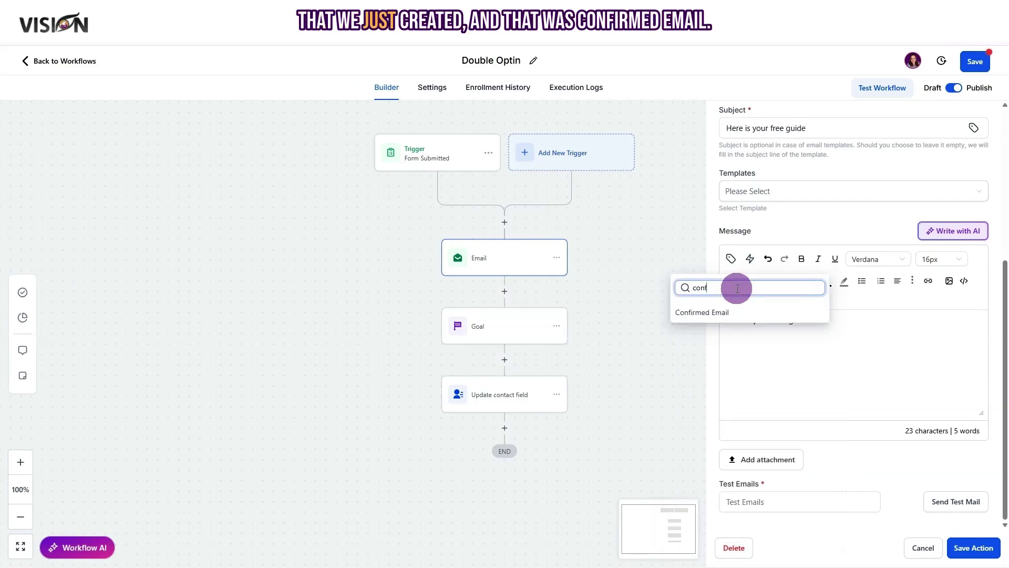
pyautogui.click(724, 315)
pyautogui.moveTo(899, 343); pyautogui.dragTo(713, 356)
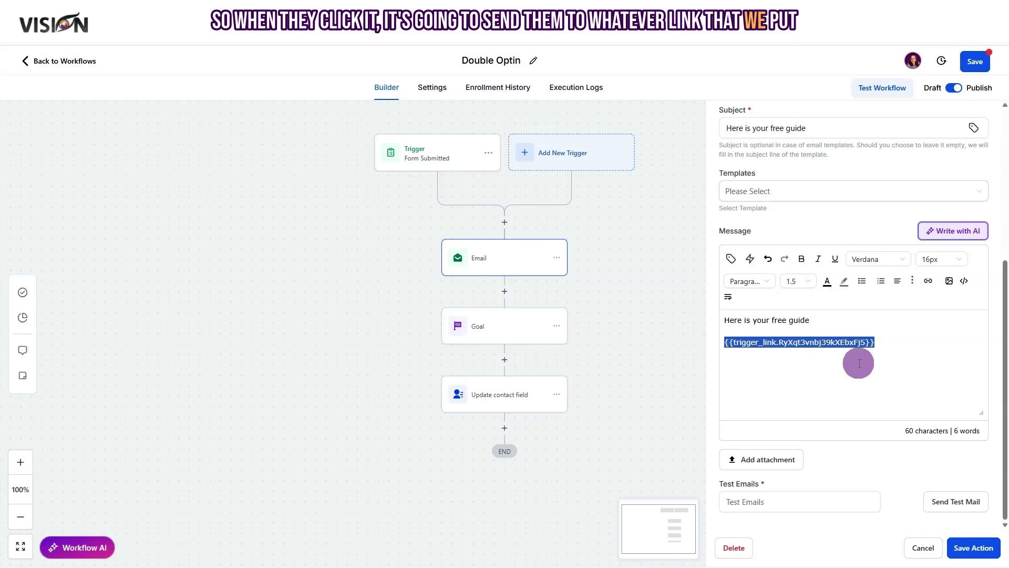
pyautogui.click(965, 549)
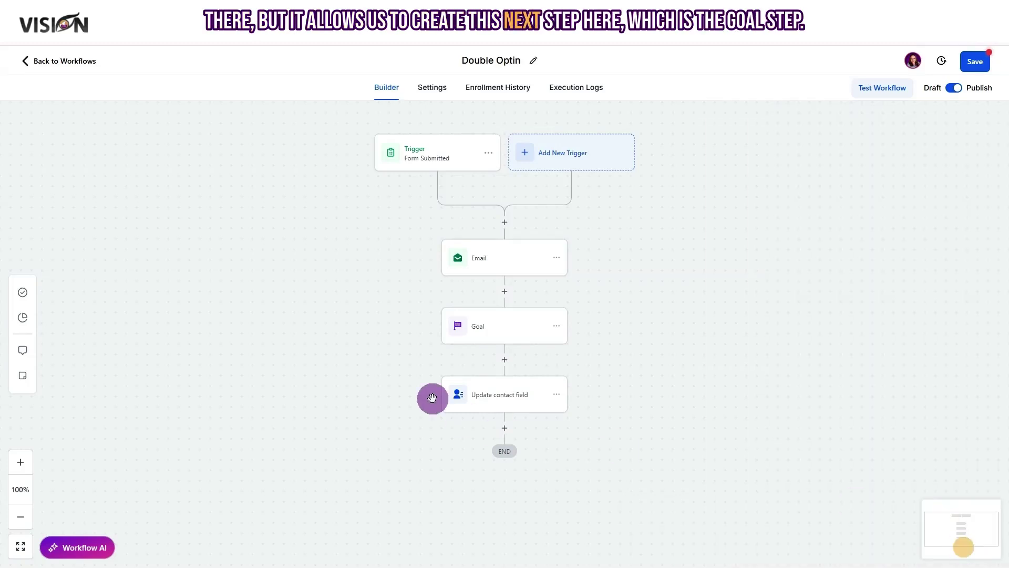
# Step: Save the Goal action that waits for the Confirmed Email link click, and check the trigger link in the Email action's message
pyautogui.click(512, 325)
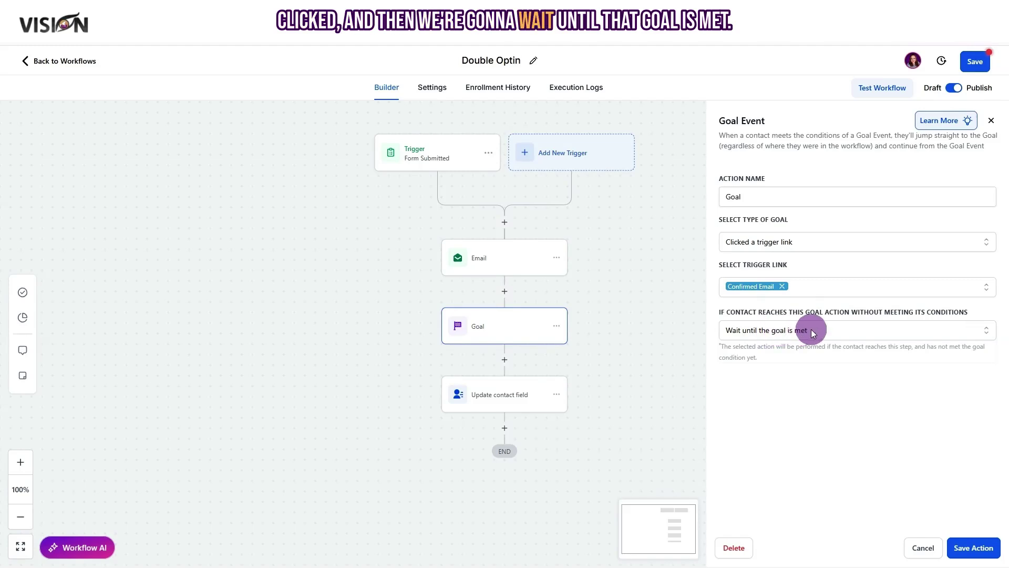
pyautogui.click(985, 551)
pyautogui.click(513, 254)
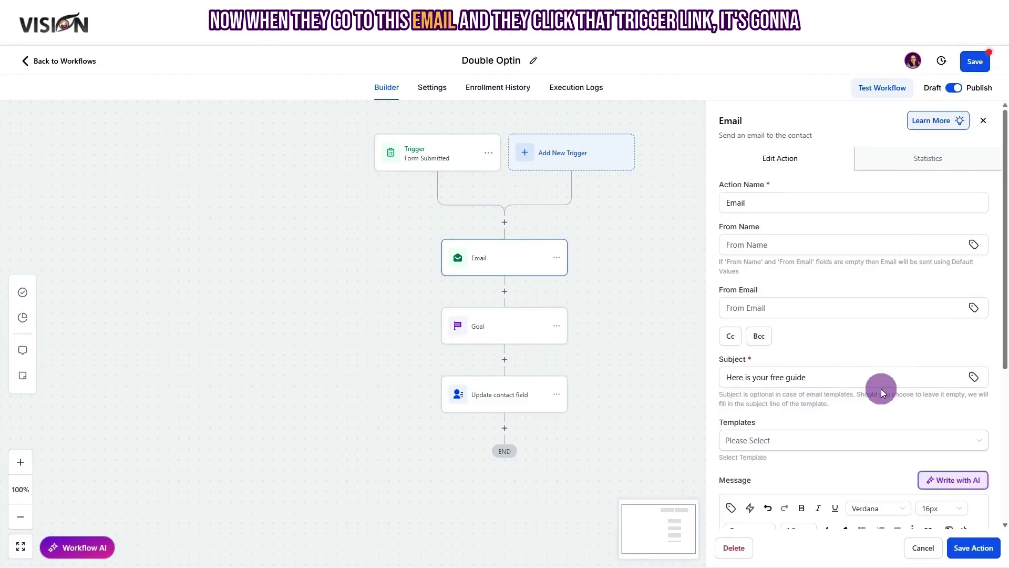
pyautogui.scroll(-5, 882, 393)
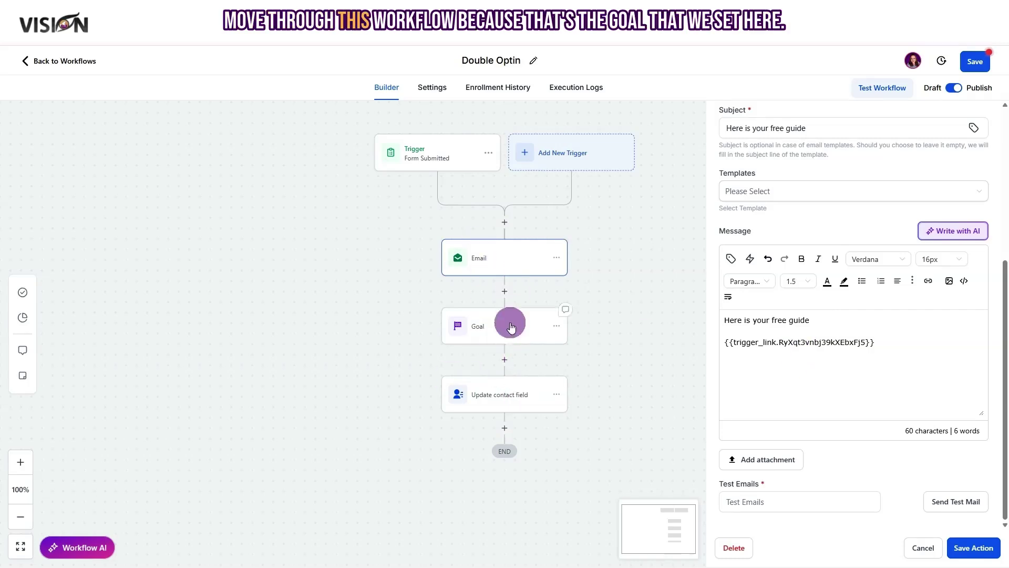
pyautogui.click(506, 323)
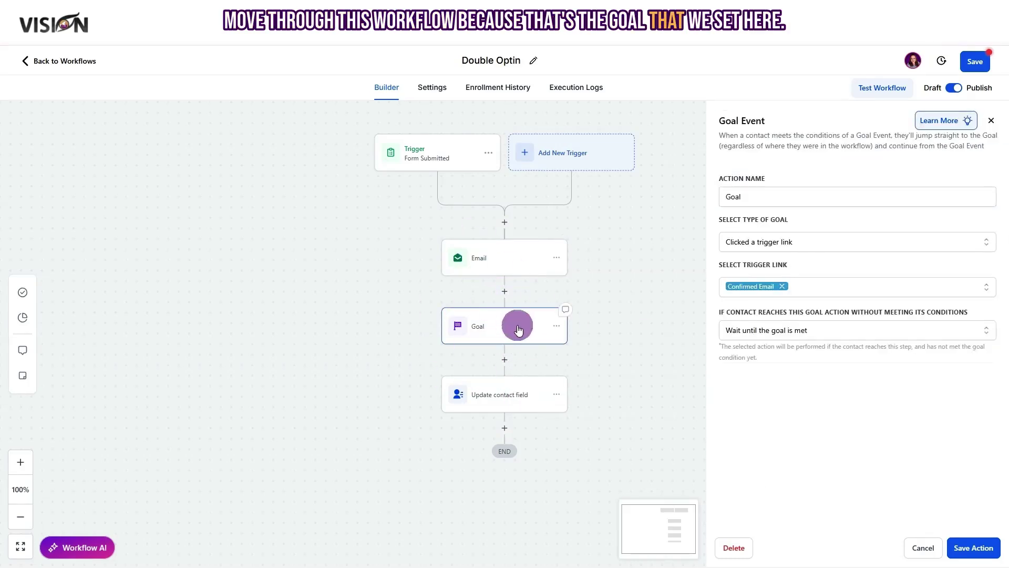
# Step: Set the Newsletter field to Approved in the workflow's Update contact field action
pyautogui.click(504, 398)
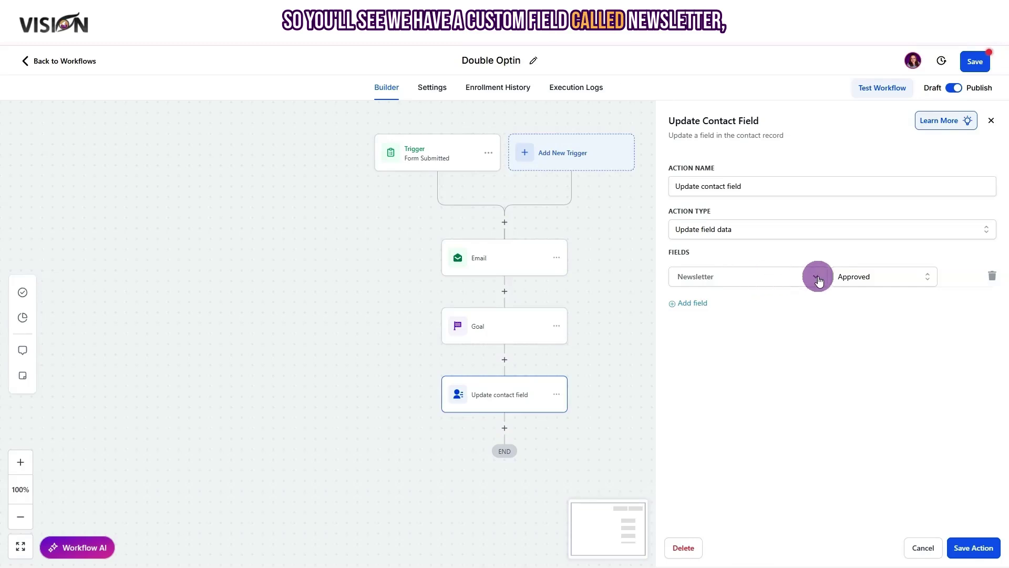
pyautogui.click(855, 279)
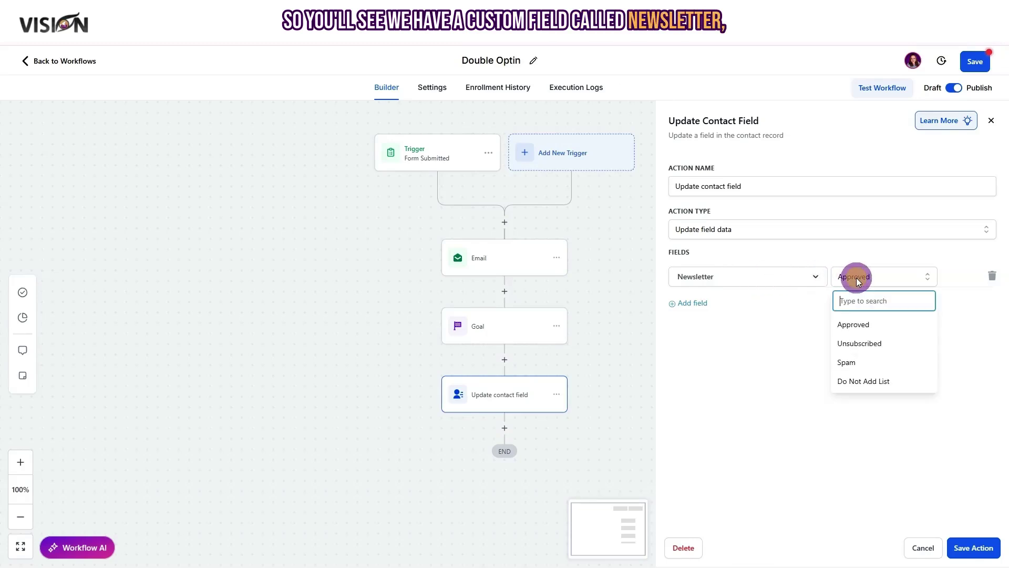
pyautogui.click(855, 324)
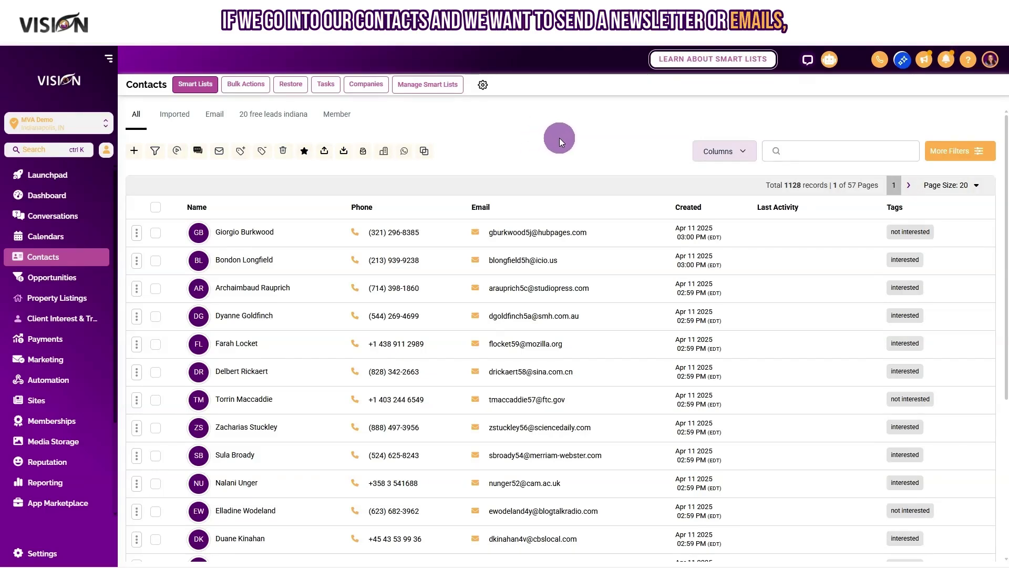
# Step: Filter the contacts by the Newsletter custom field being Approved
pyautogui.click(972, 150)
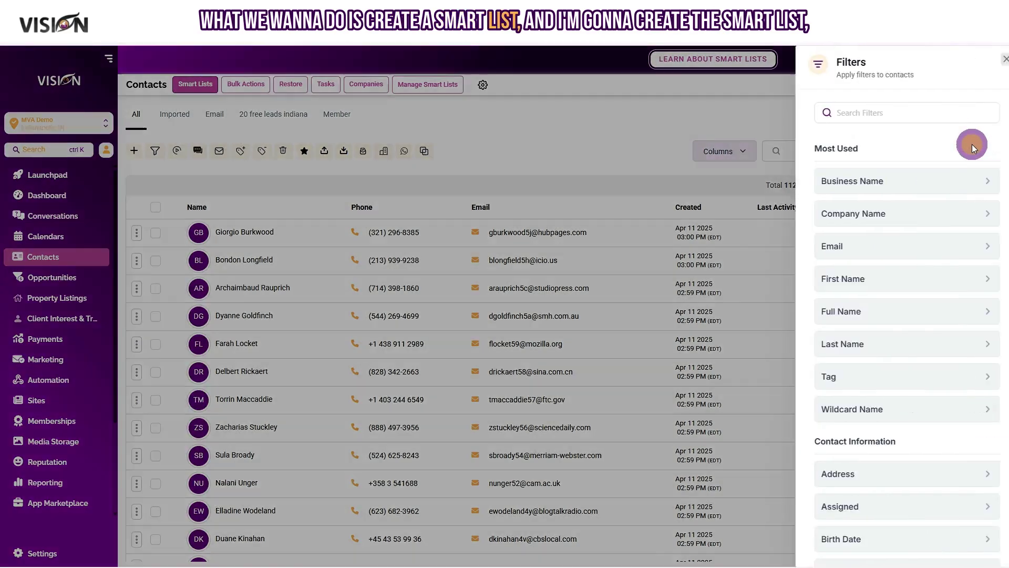
pyautogui.click(864, 113)
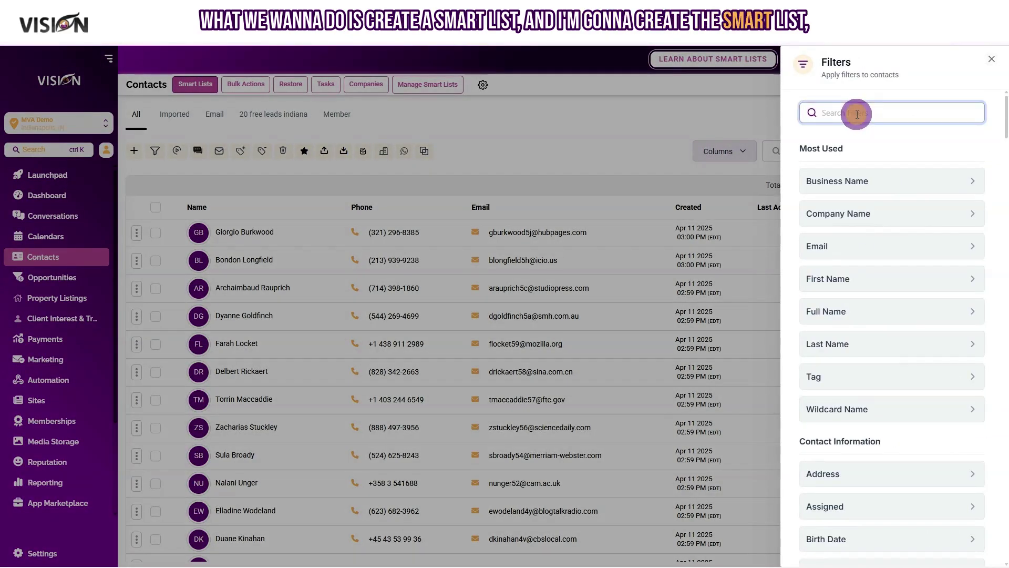
pyautogui.write('news')
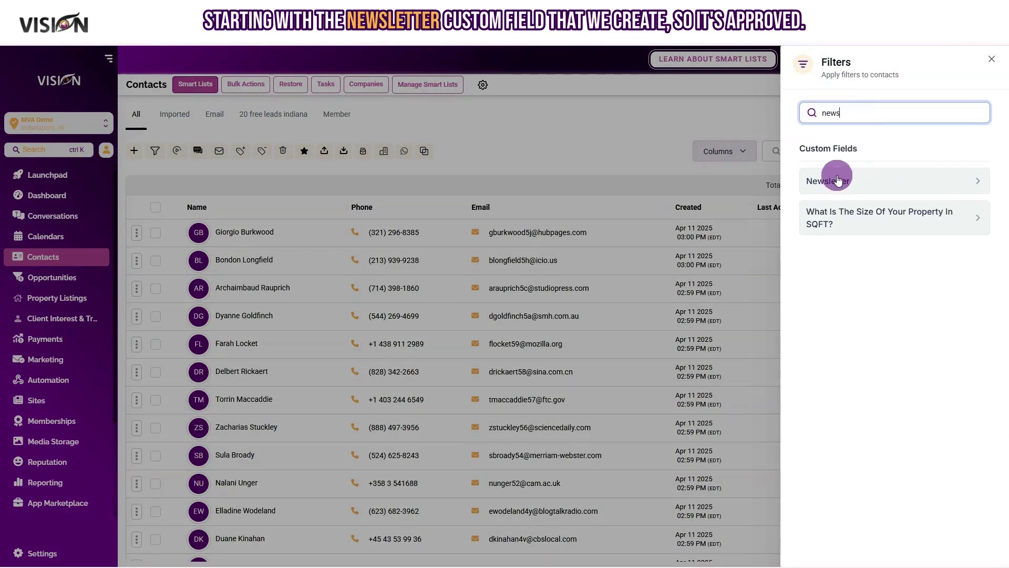
pyautogui.click(851, 182)
pyautogui.click(828, 184)
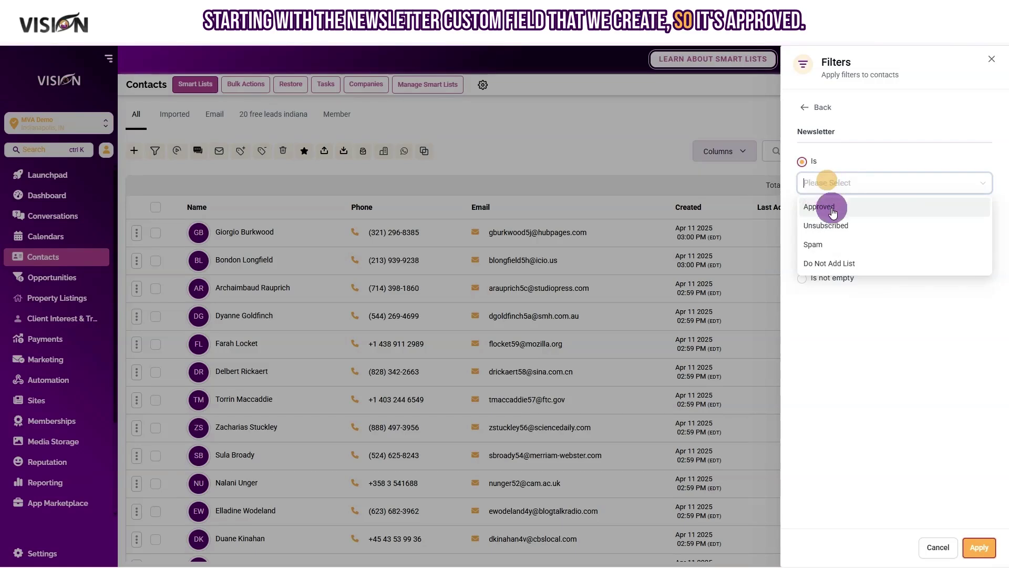
pyautogui.click(827, 202)
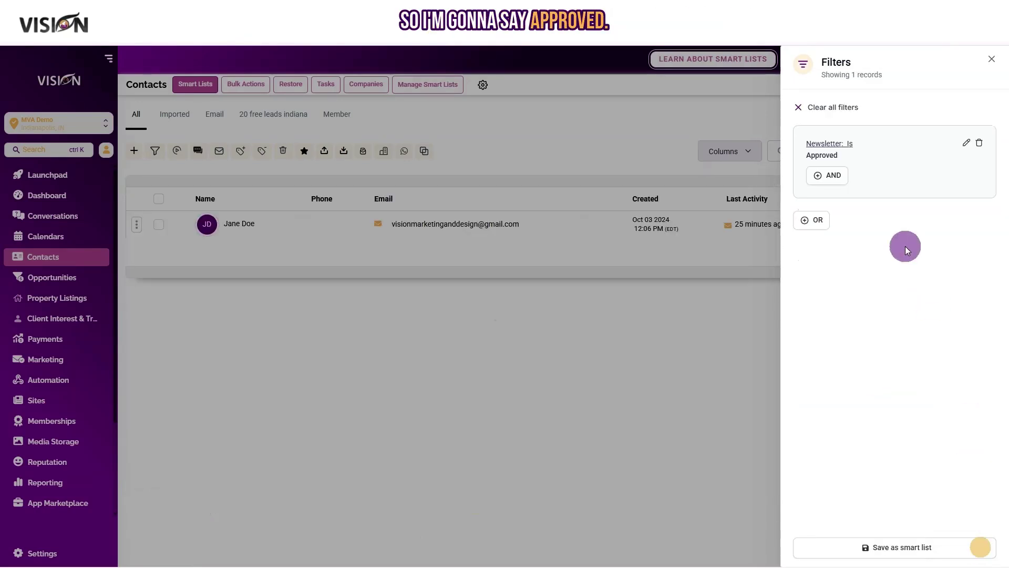
# Step: Add an AND condition to the contact filter requiring that Email is not empty
pyautogui.click(837, 182)
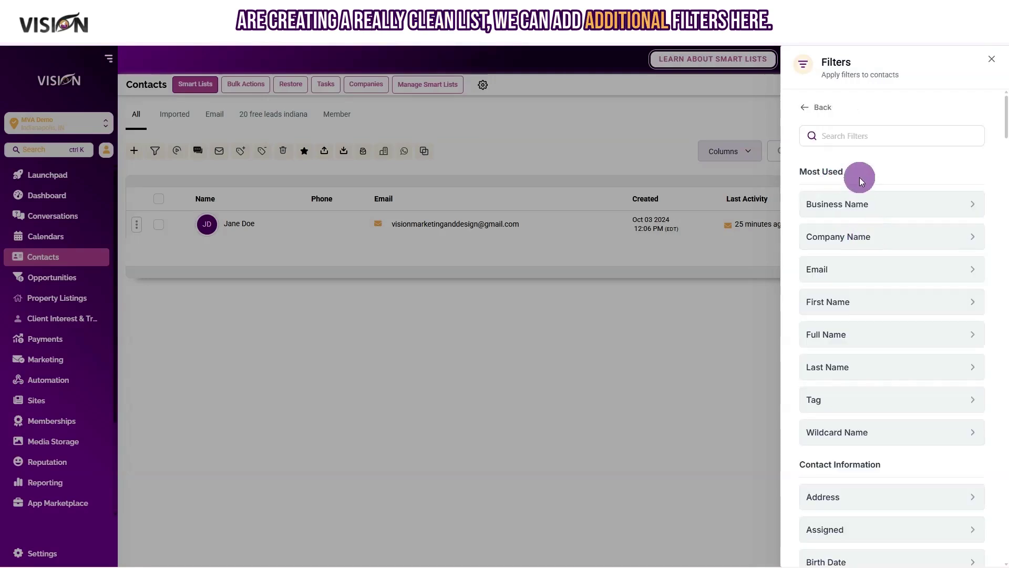
pyautogui.click(863, 142)
pyautogui.write('email')
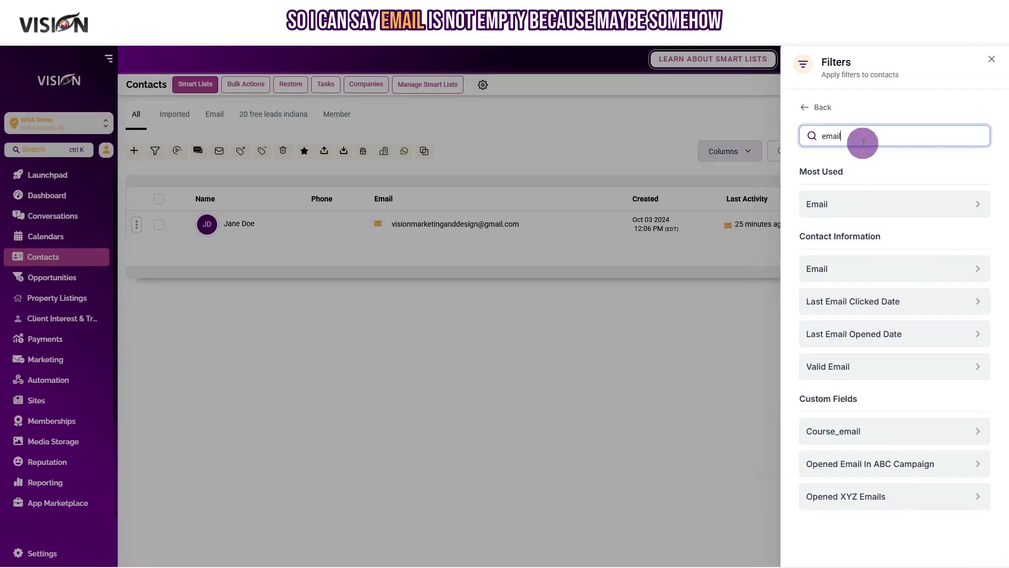
pyautogui.click(830, 204)
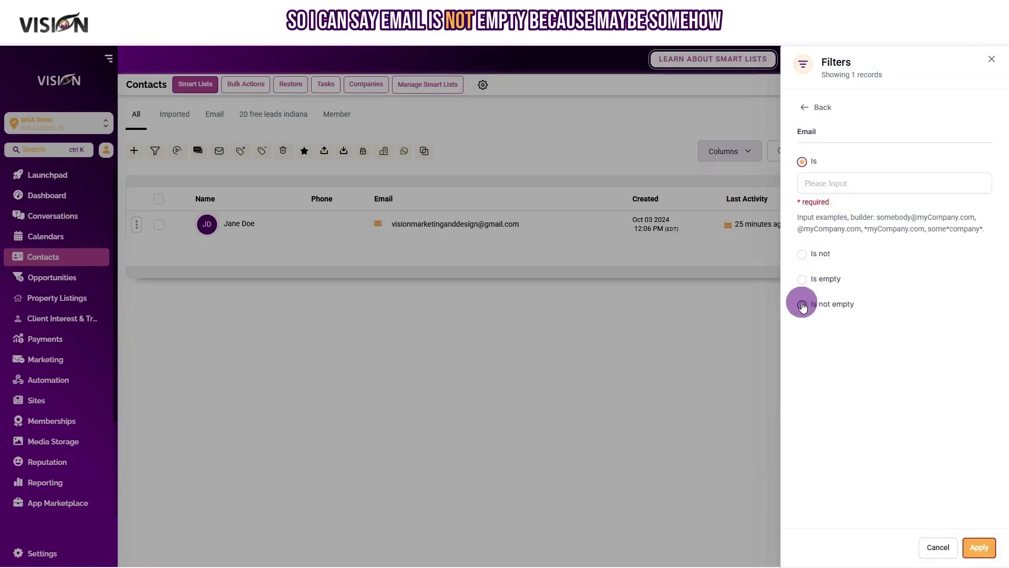
pyautogui.click(802, 301)
pyautogui.click(977, 546)
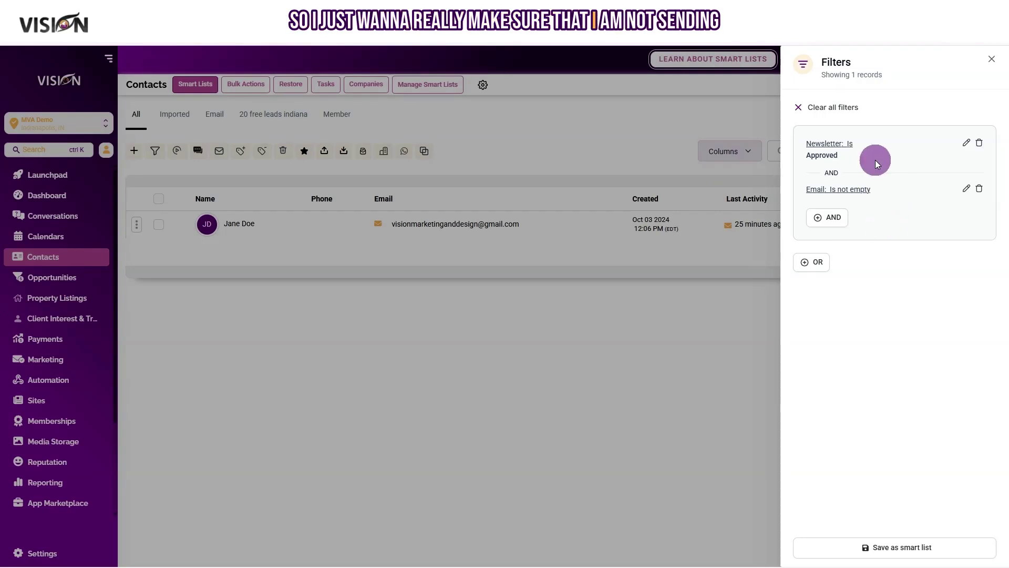
# Step: Add an AND condition to the contact filter for an Engagement Score of more than 2
pyautogui.click(836, 227)
pyautogui.click(850, 138)
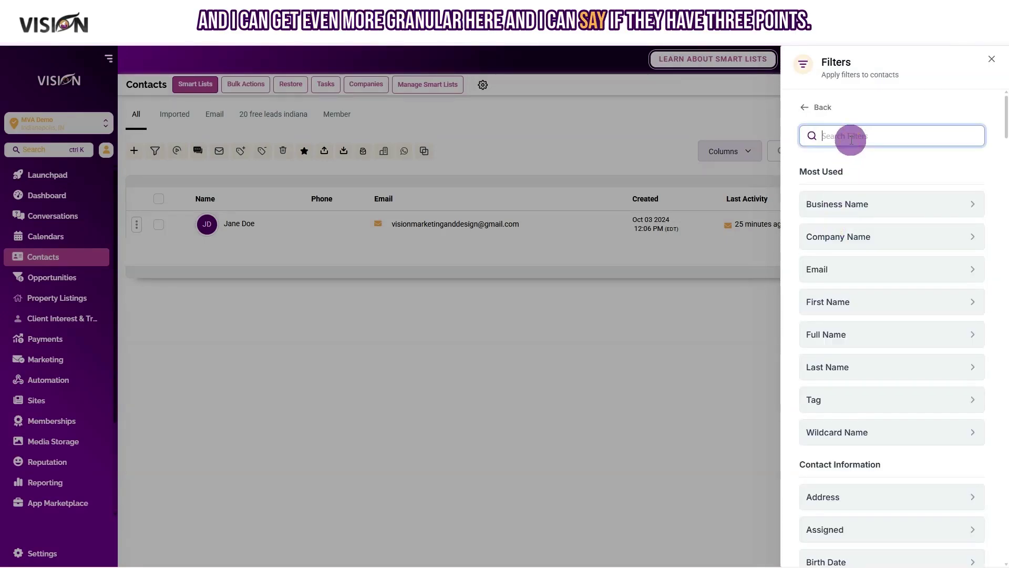
pyautogui.write('score')
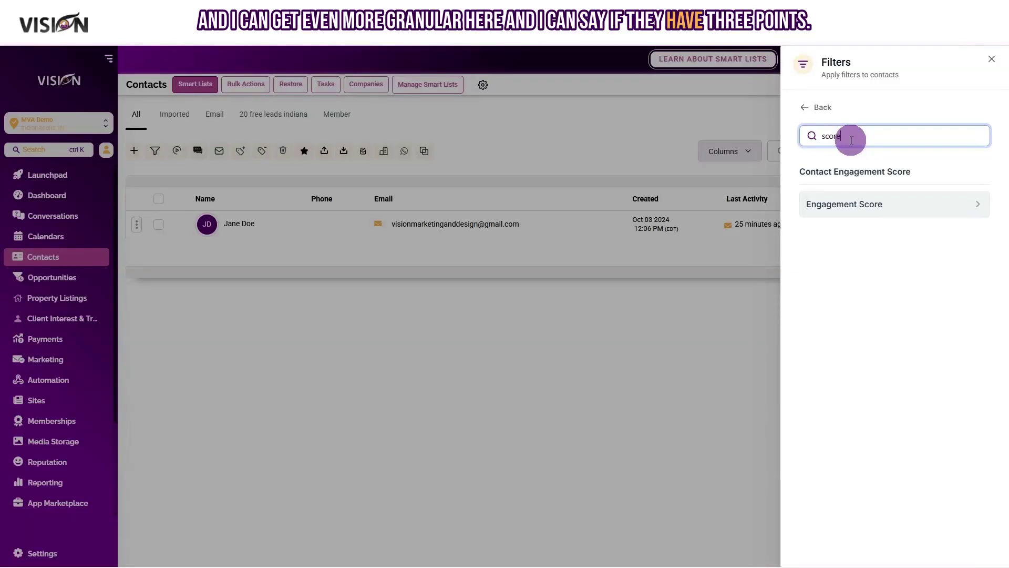
pyautogui.click(856, 205)
pyautogui.click(802, 238)
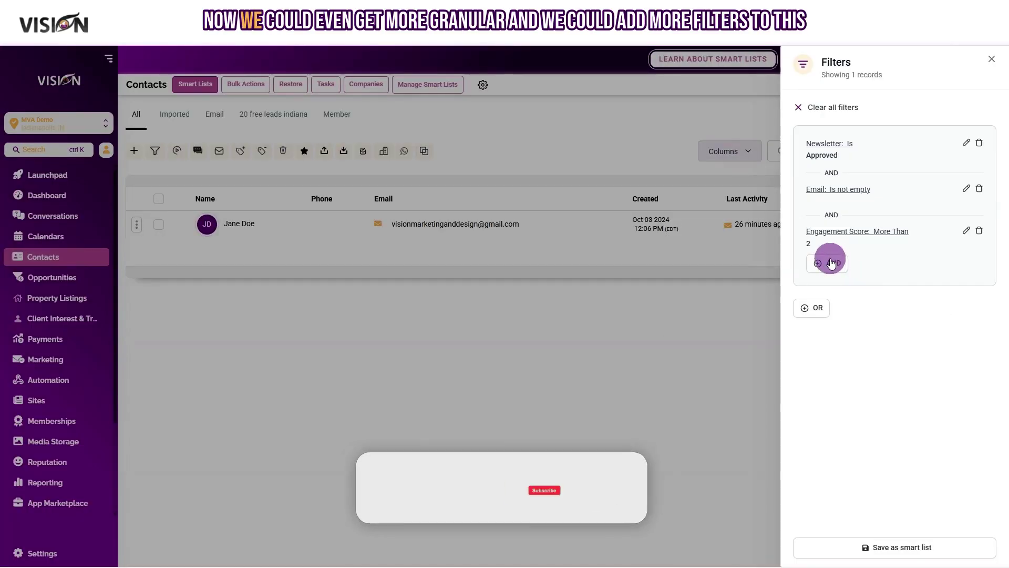
# Step: Add an AND condition to the contact filter requiring Valid Email to be Valid
pyautogui.click(831, 263)
pyautogui.click(852, 137)
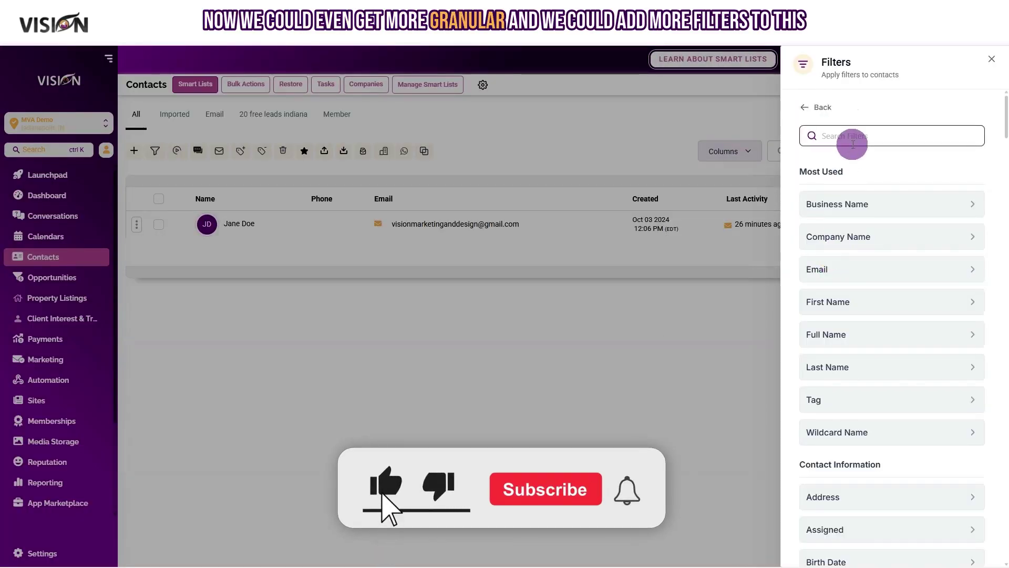
pyautogui.scroll(-3, 881, 315)
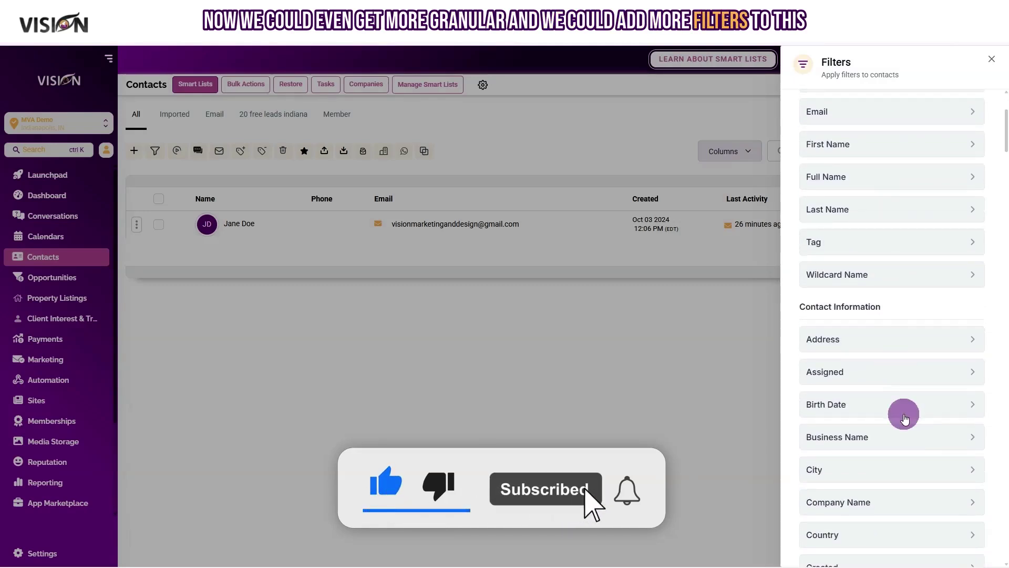
pyautogui.scroll(-4, 901, 414)
pyautogui.scroll(6, 901, 414)
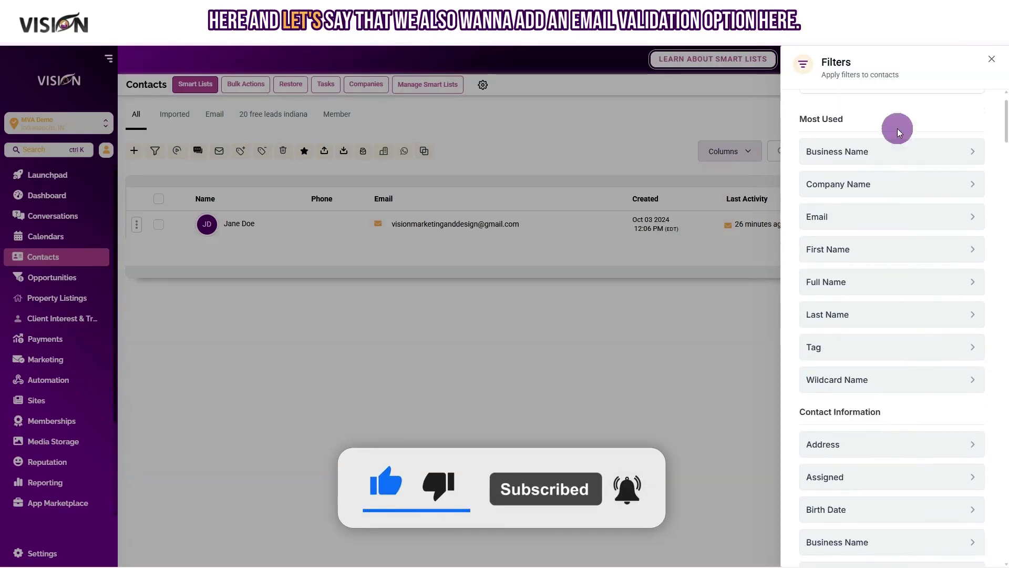
pyautogui.scroll(1, 894, 148)
pyautogui.click(847, 134)
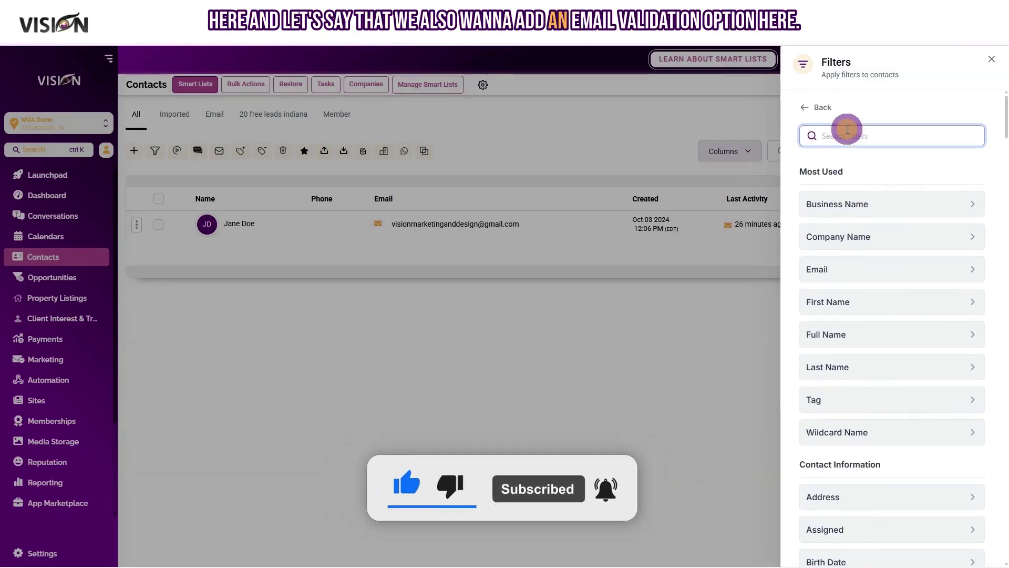
pyautogui.write('email')
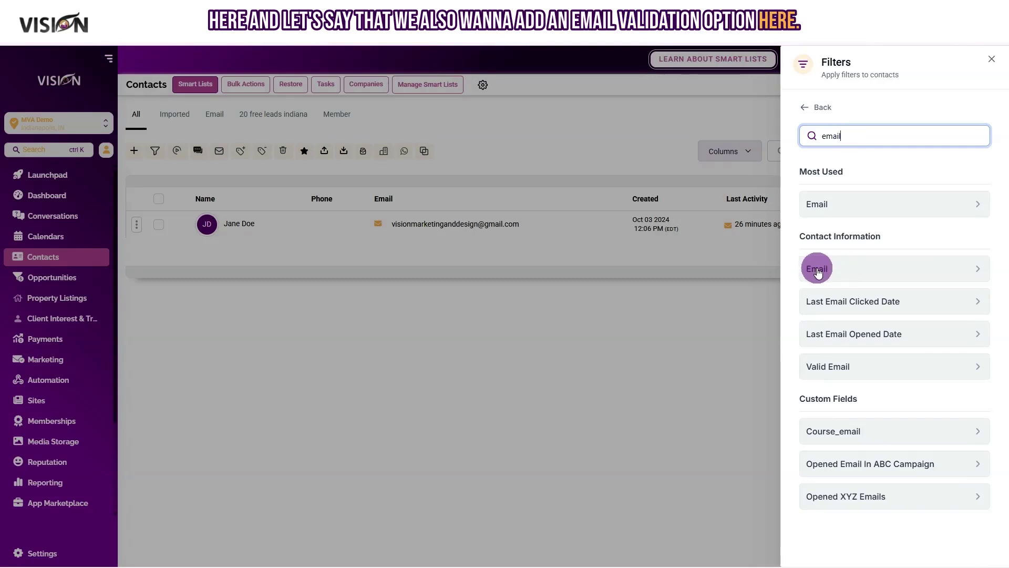
pyautogui.click(831, 368)
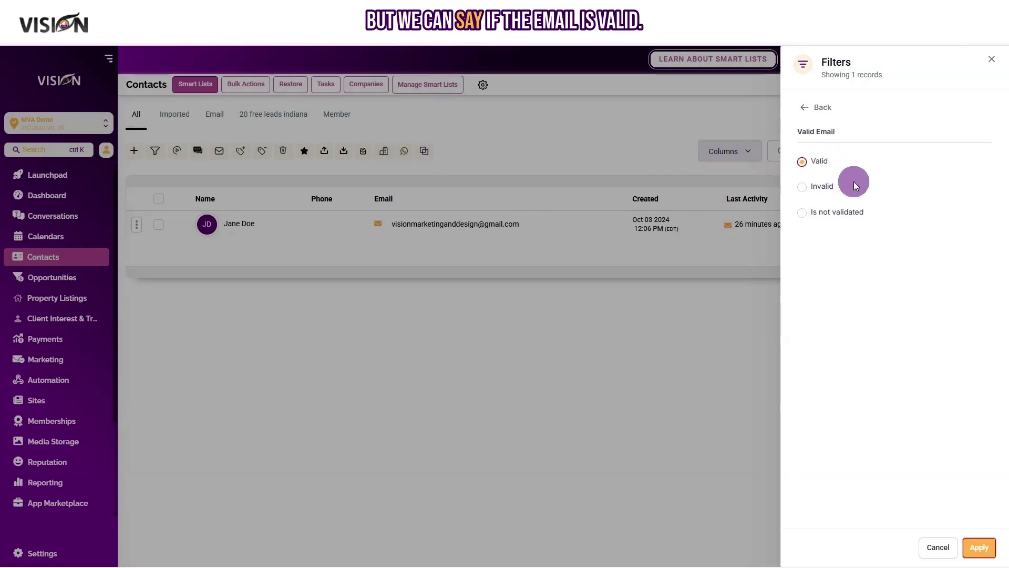
pyautogui.click(978, 547)
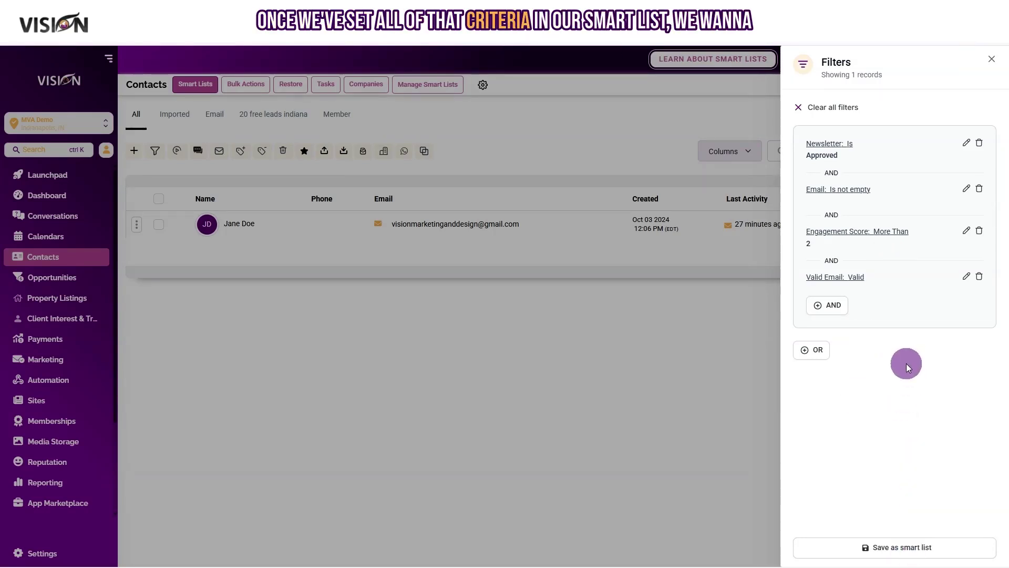
# Step: Save the filtered contacts as a smart list named Newsletter and review its filter criteria
pyautogui.click(902, 549)
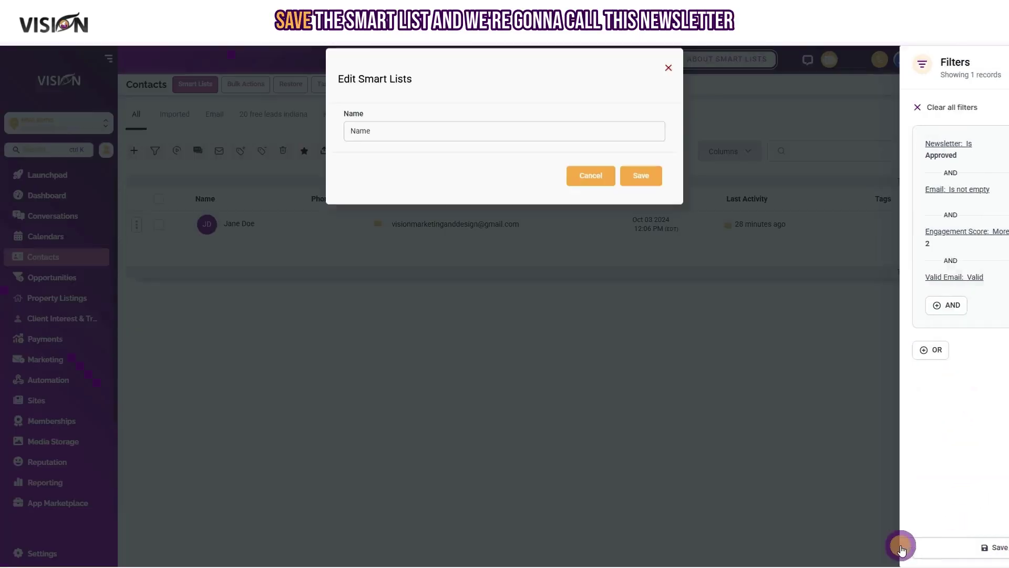
pyautogui.click(480, 150)
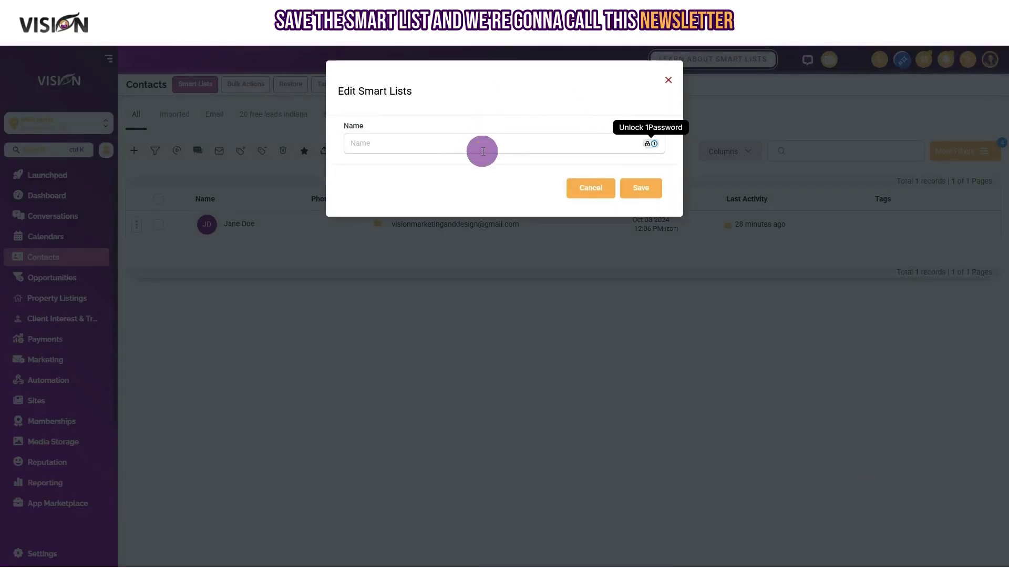
pyautogui.write('Newsletter')
pyautogui.click(652, 189)
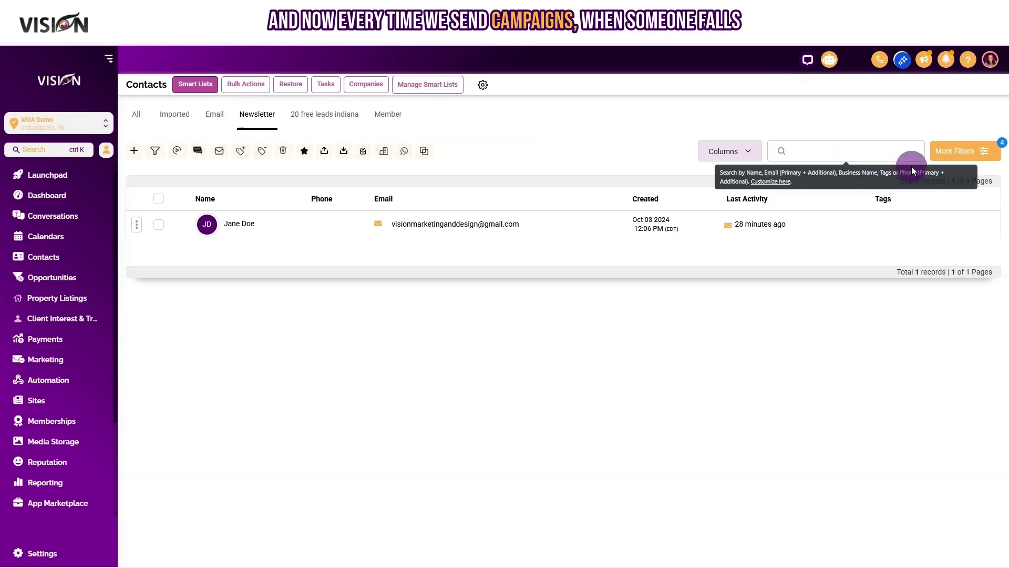
pyautogui.click(955, 150)
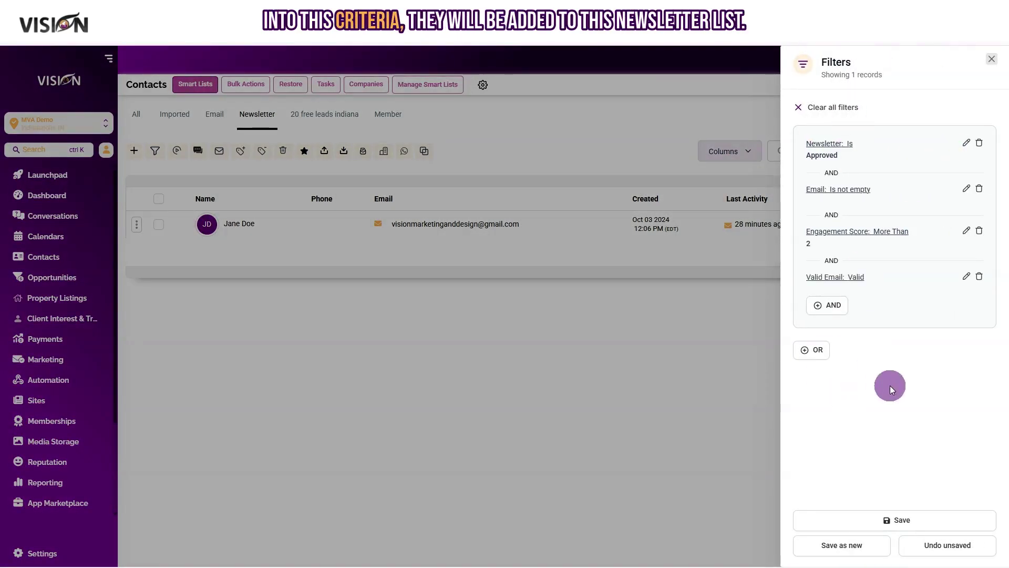
pyautogui.click(529, 162)
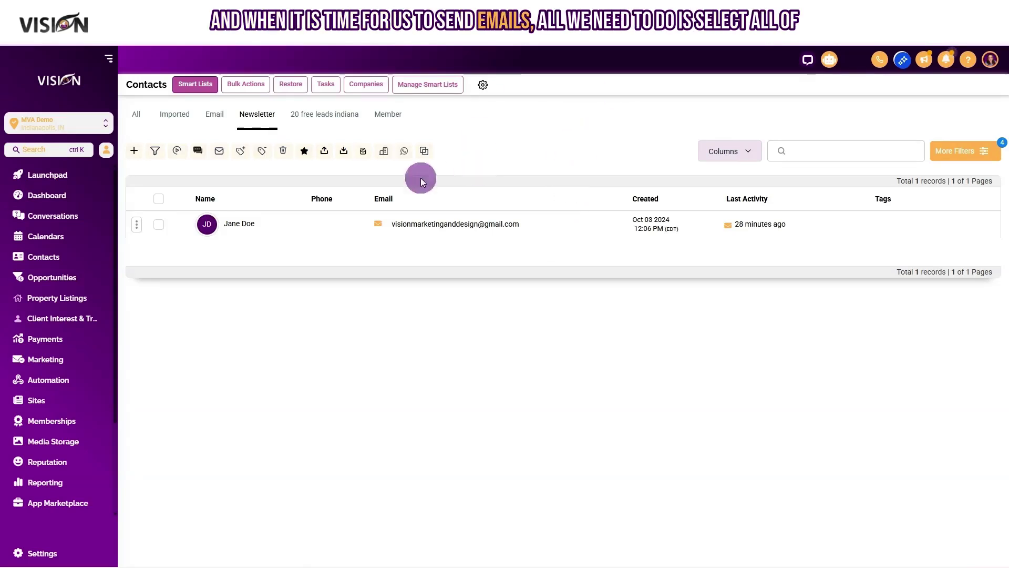
# Step: Select all contacts in the Newsletter list and open a bulk email to them, examining its subject, message and sending mode options
pyautogui.click(159, 199)
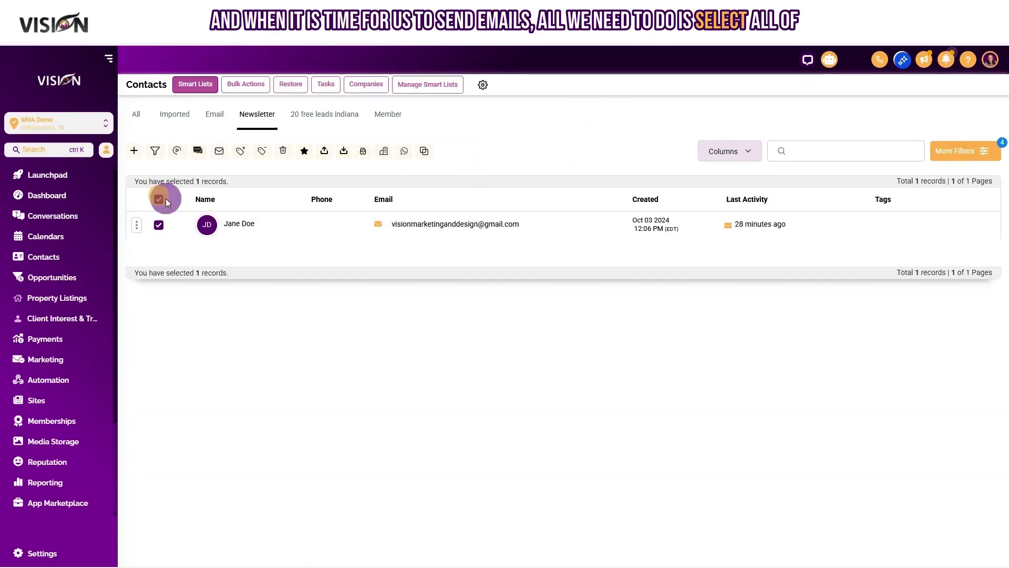
pyautogui.click(217, 152)
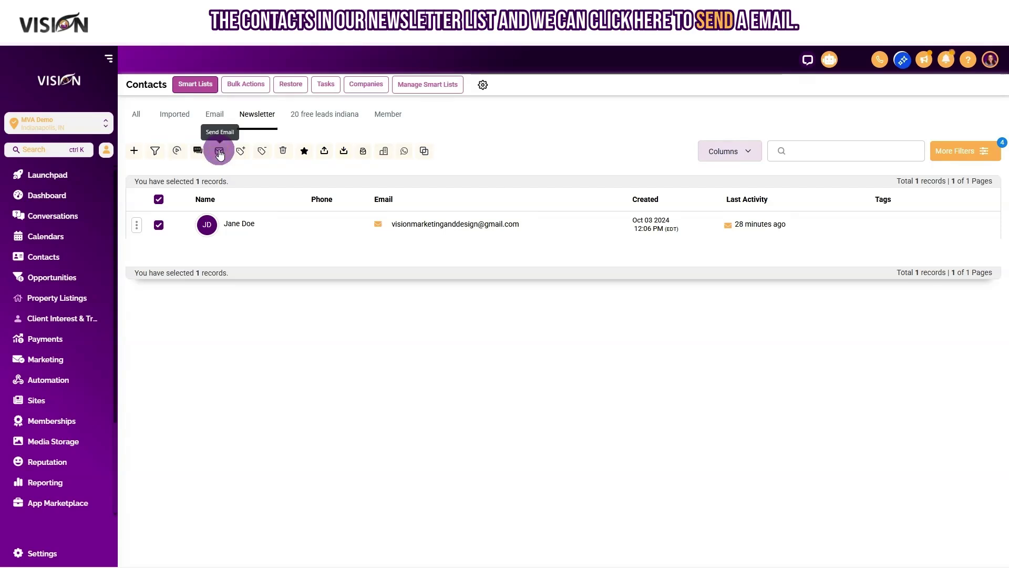
pyautogui.click(220, 153)
pyautogui.scroll(-3, 541, 285)
pyautogui.click(376, 175)
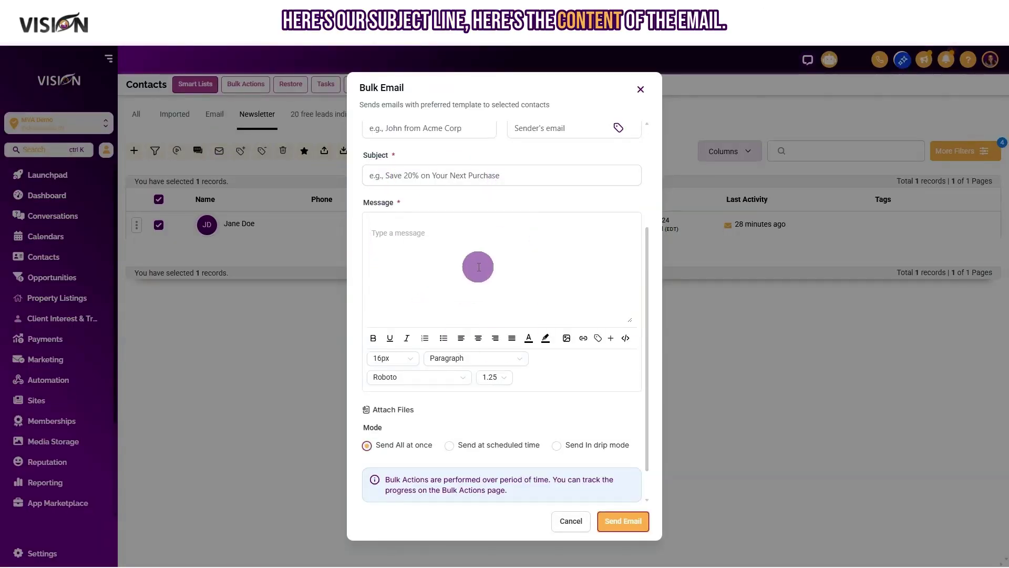
pyautogui.scroll(-2, 526, 263)
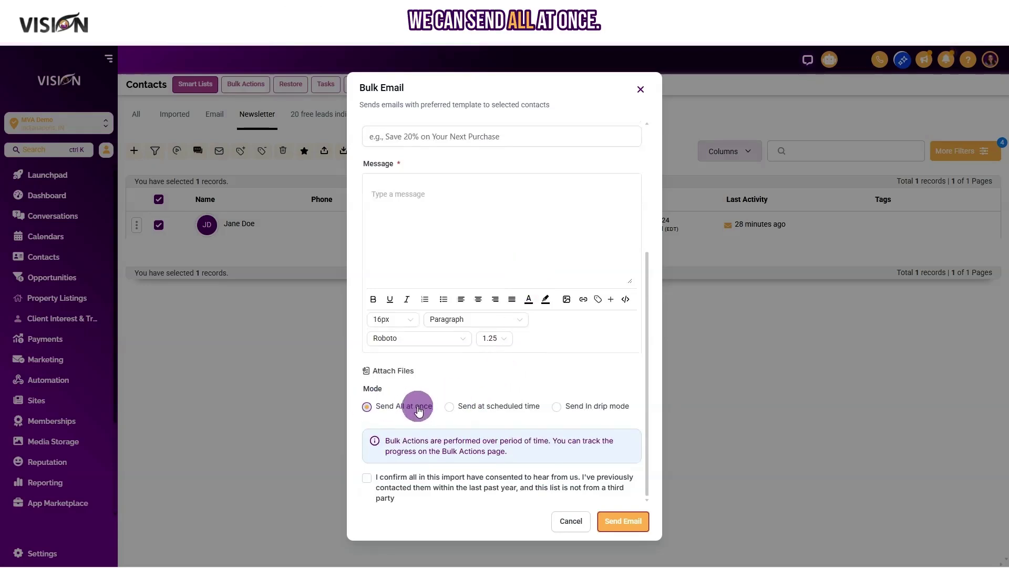
# Step: Switch the bulk email to drip mode, examine its batch and timing settings, and close the email without sending it
pyautogui.click(556, 406)
pyautogui.scroll(-4, 545, 376)
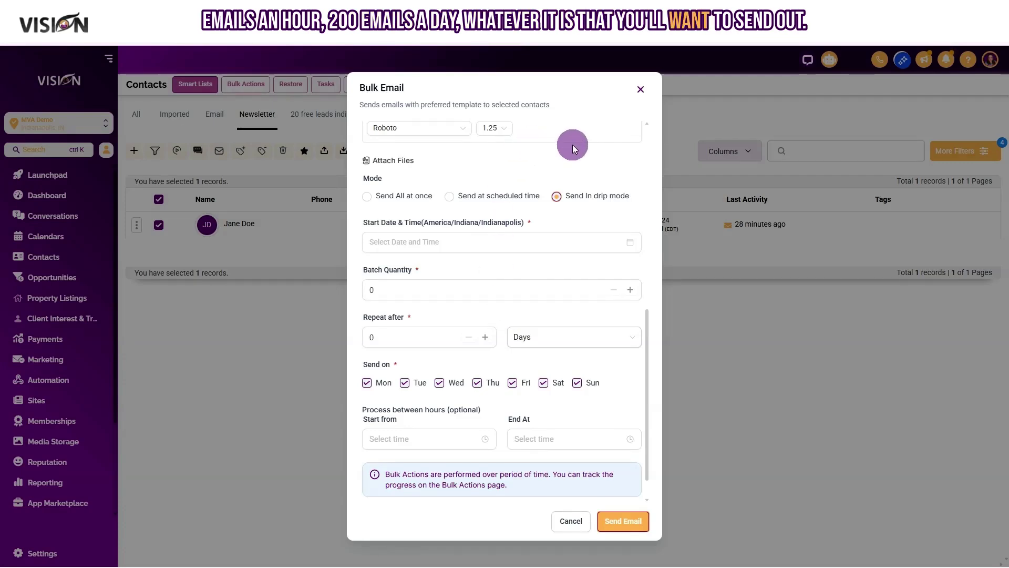
pyautogui.click(639, 90)
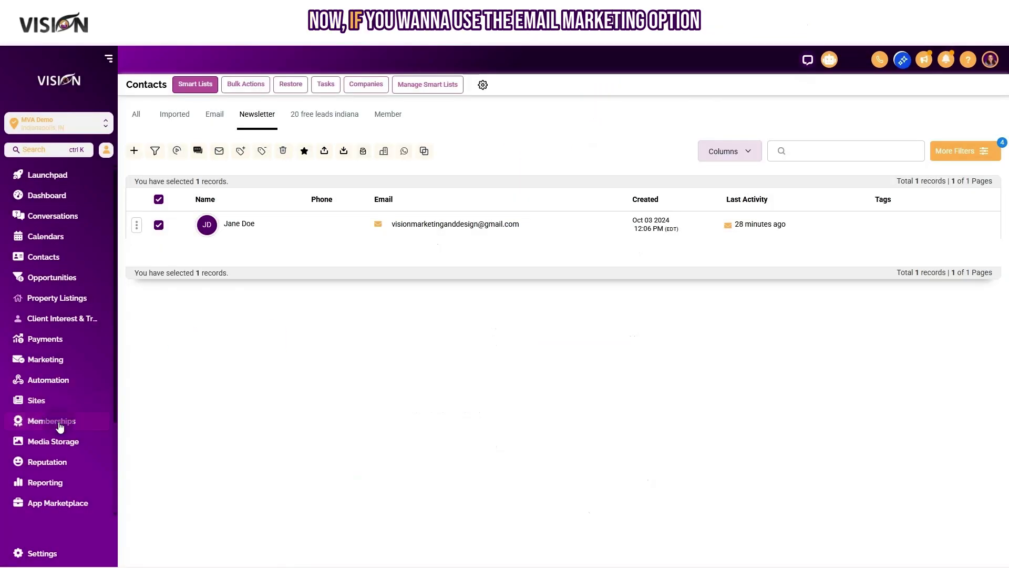
# Step: Create a new marketing email campaign from scratch in the email builder
pyautogui.click(57, 363)
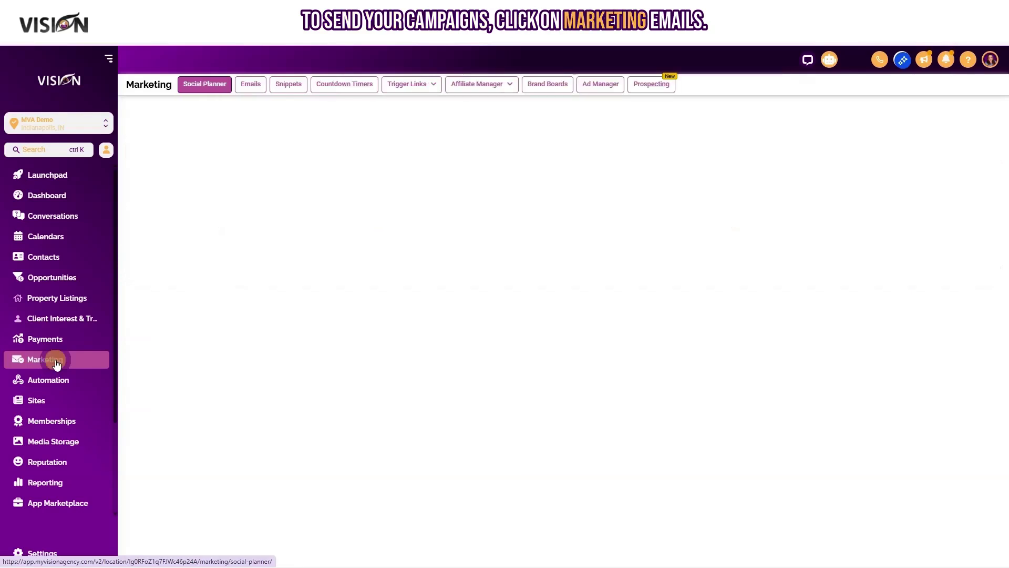
pyautogui.click(241, 93)
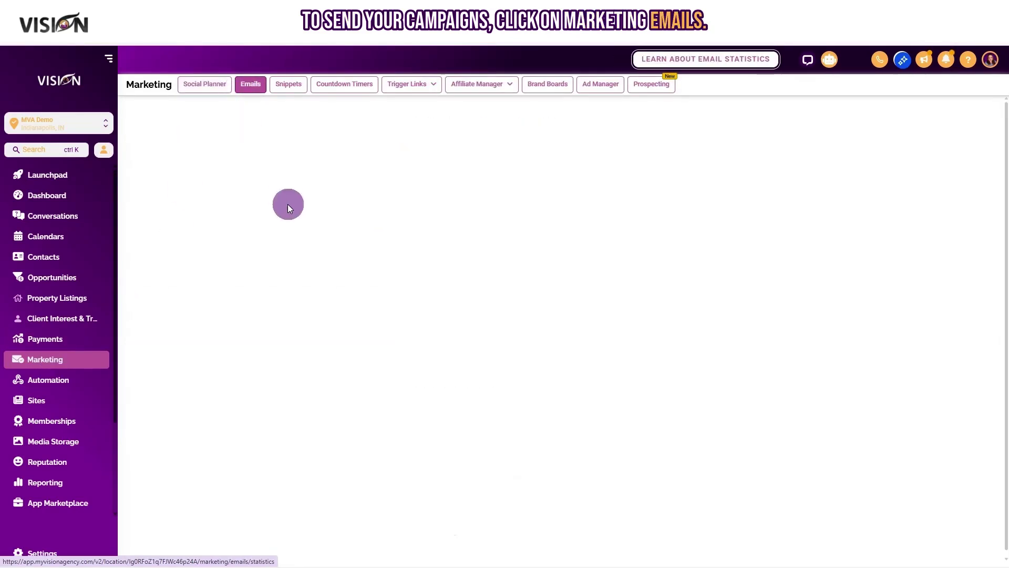
pyautogui.click(819, 205)
pyautogui.click(796, 146)
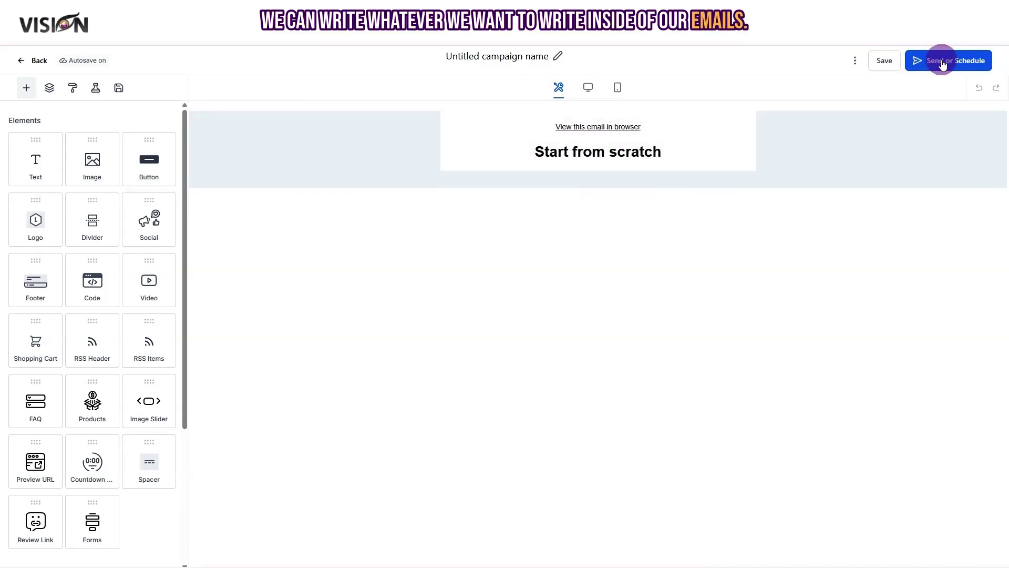
# Step: Proceed to the campaign's send or schedule settings and set its recipients to the Newsletter smart list
pyautogui.click(941, 62)
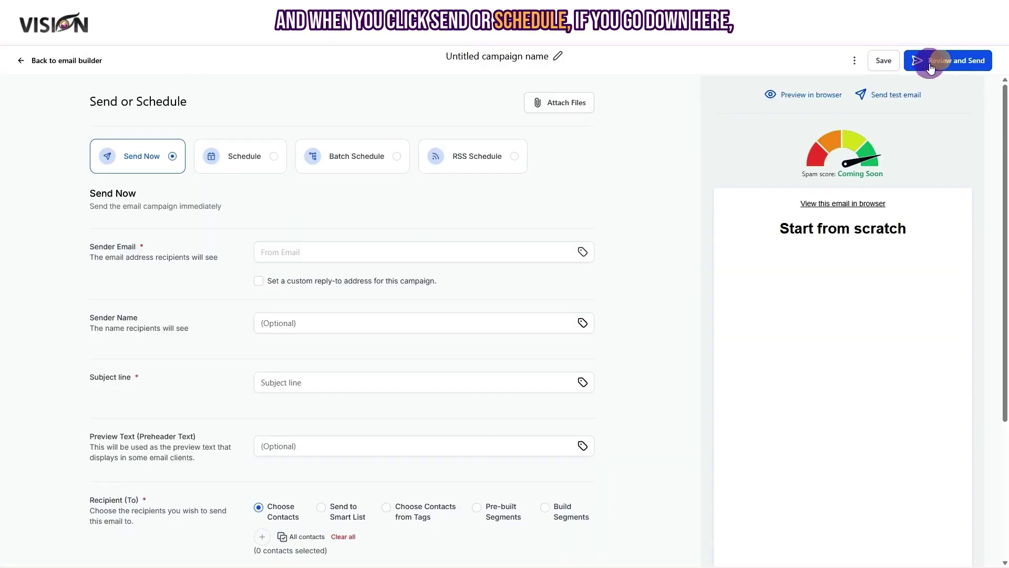
pyautogui.scroll(-4, 648, 196)
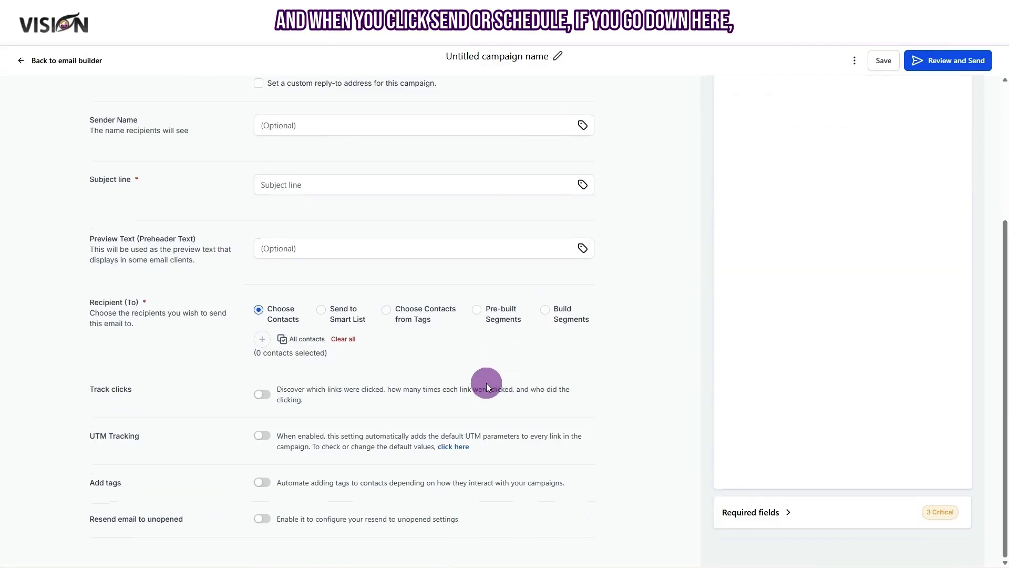
pyautogui.click(321, 311)
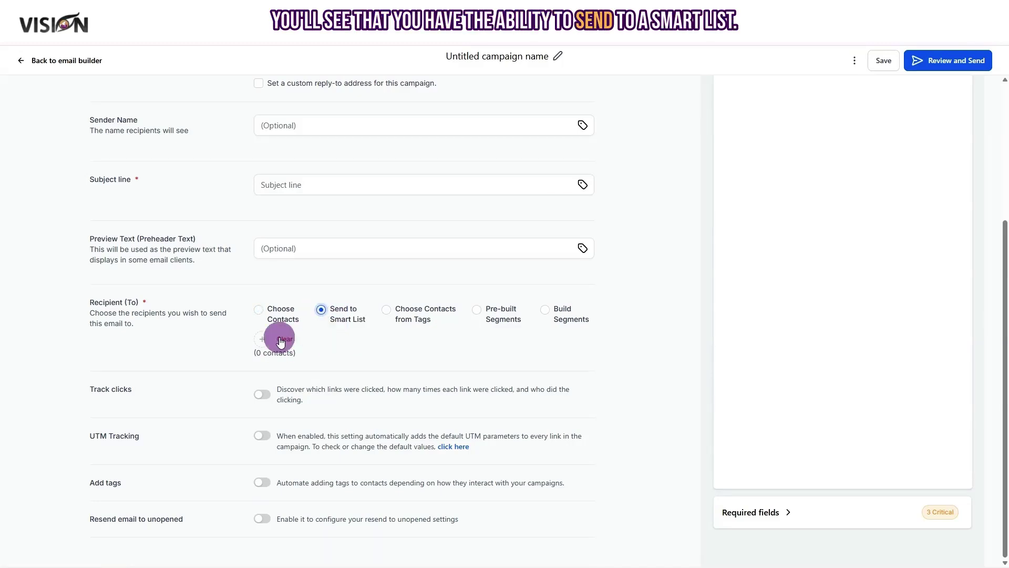
pyautogui.click(262, 339)
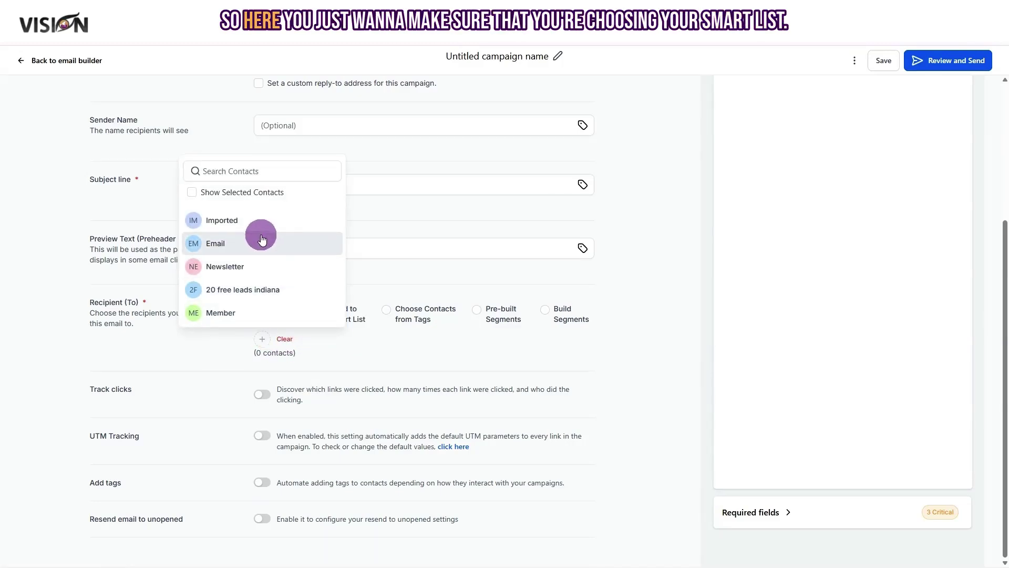
pyautogui.click(260, 271)
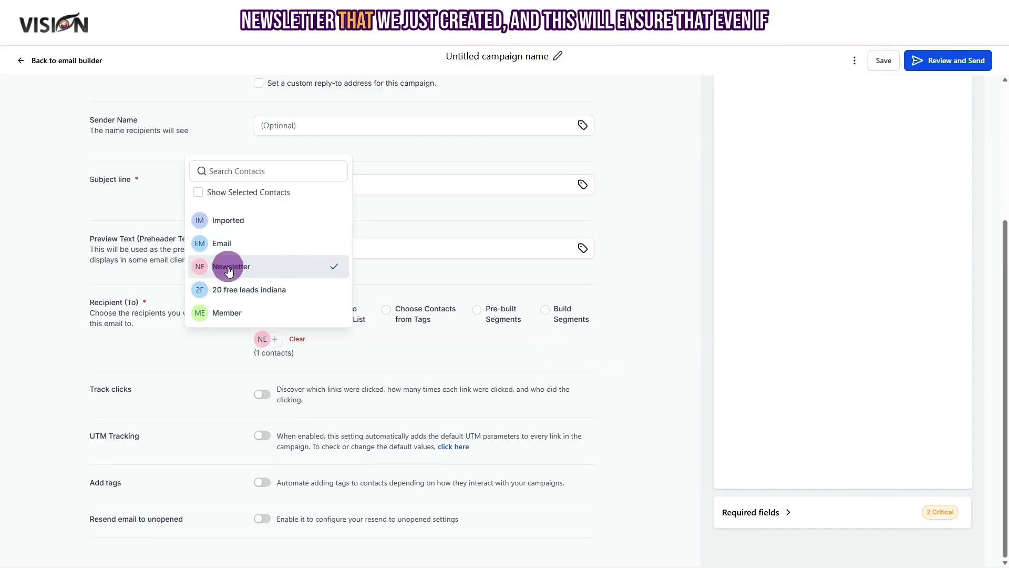
pyautogui.click(670, 347)
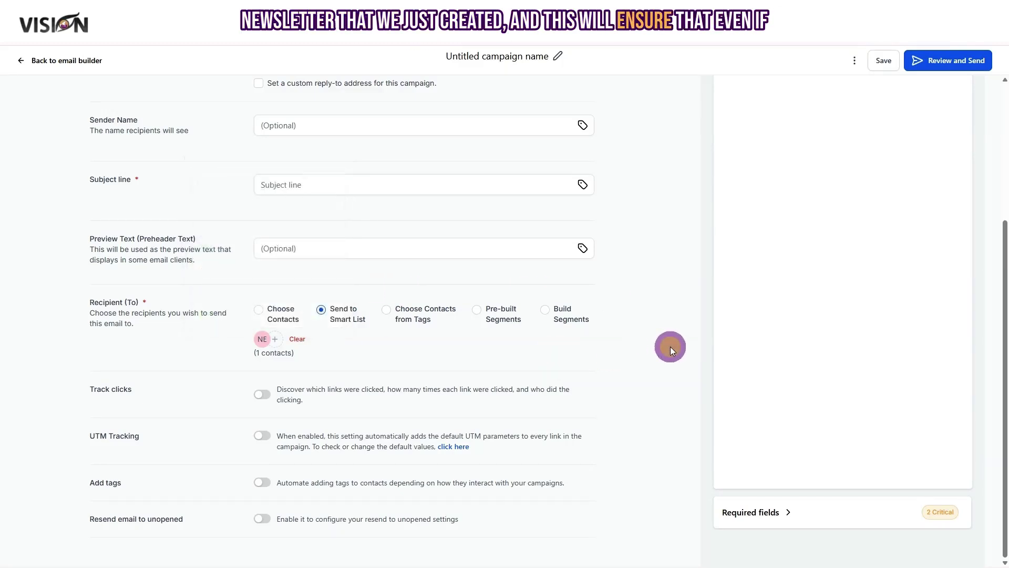